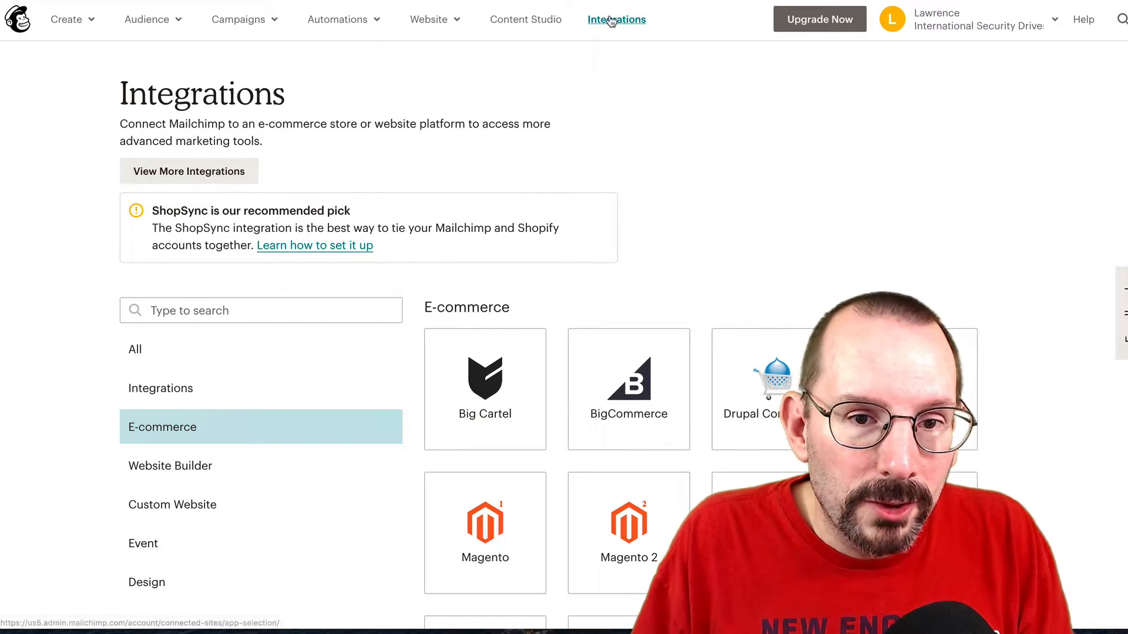
Step: Open the WooCommerce integration from Mailchimp's e-commerce integrations and expand its prerequisites
scroll(284, 305, down, 4)
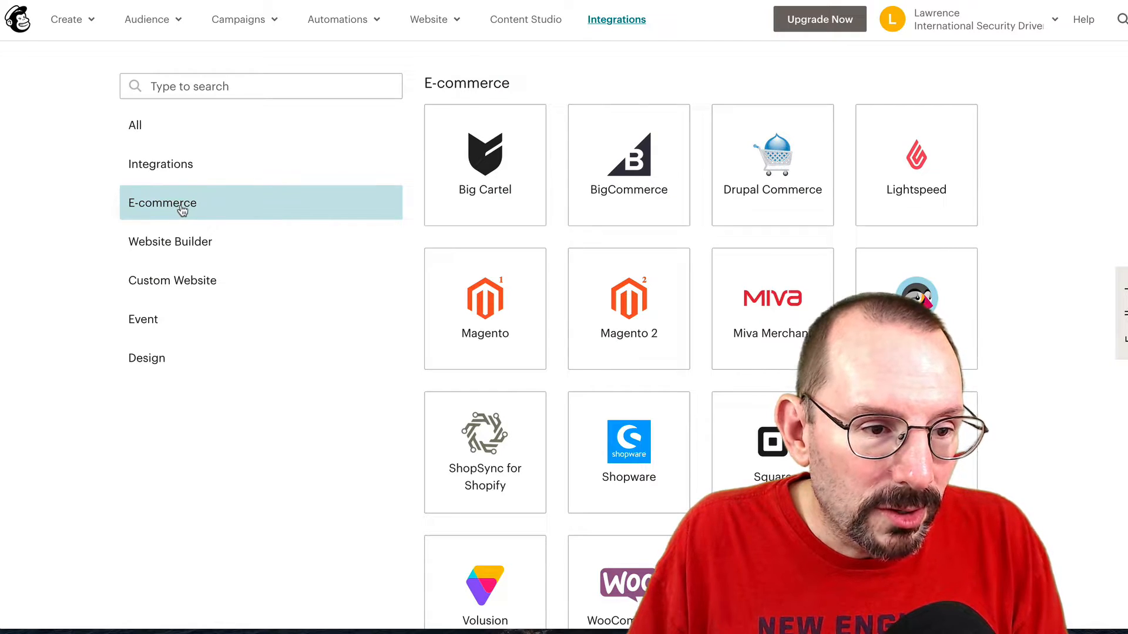
scroll(773, 435, down, 3)
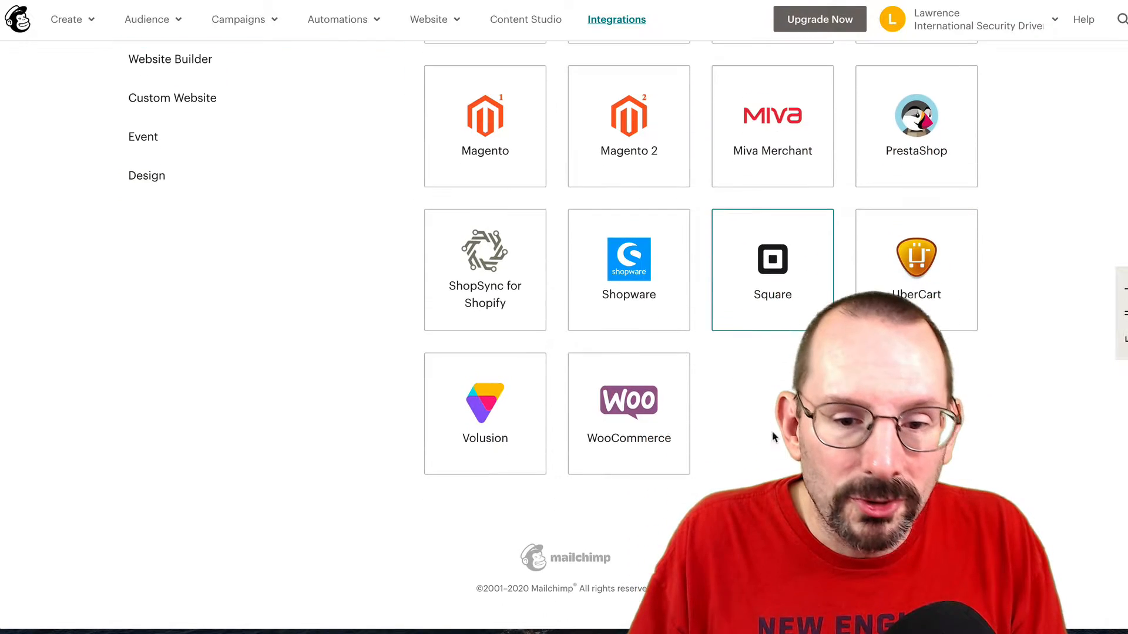
click(633, 388)
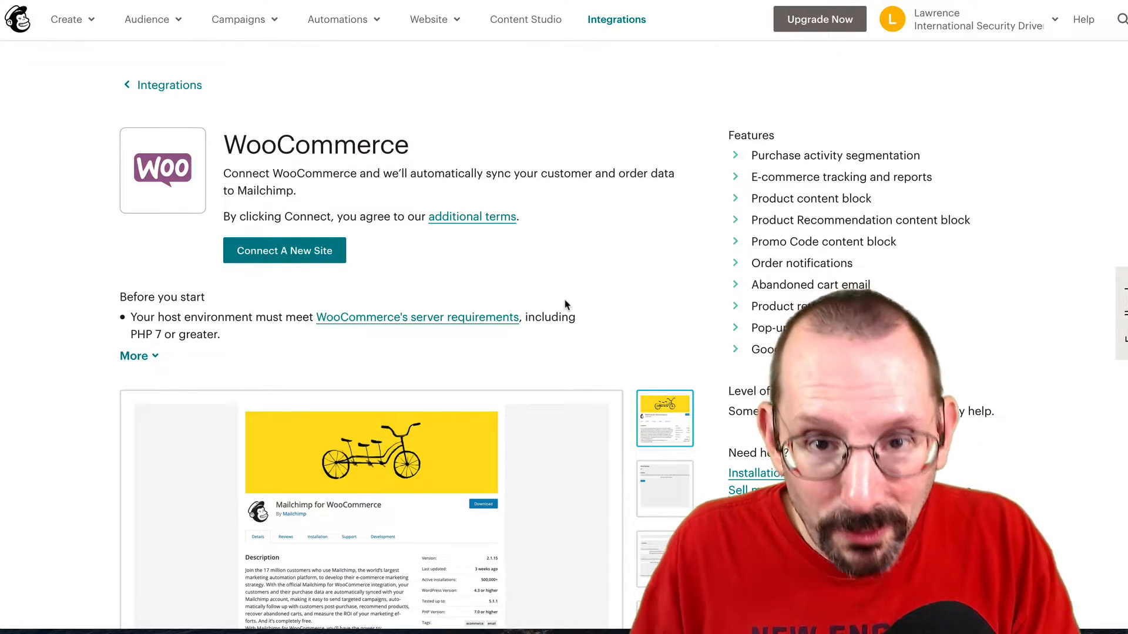
click(136, 357)
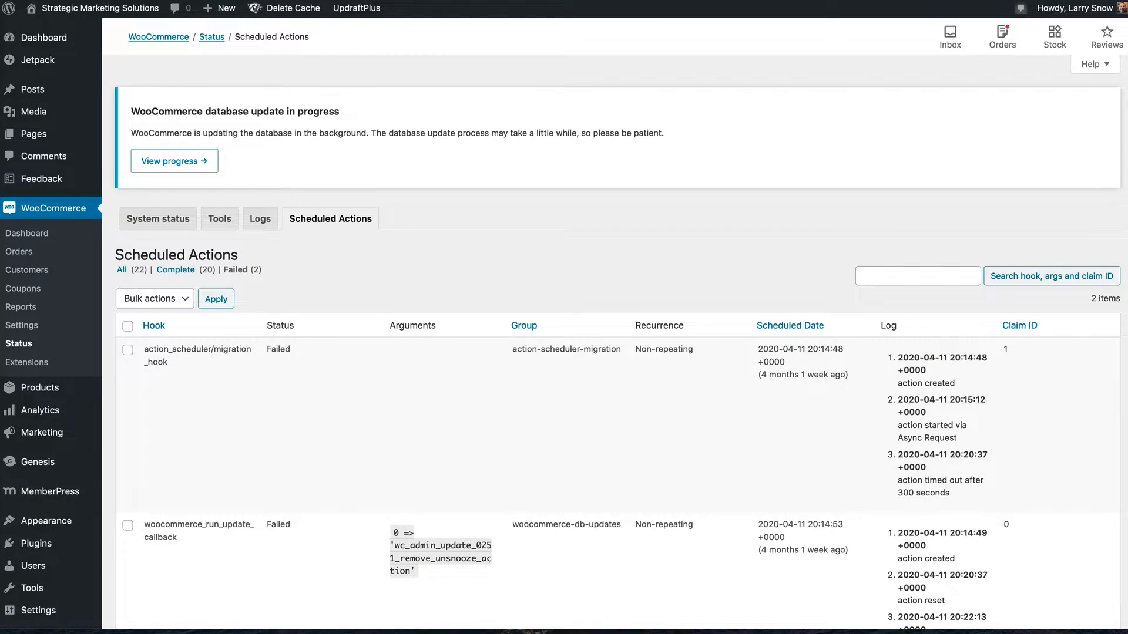
Step: In the WordPress admin, search for the new plugin "Mailchimp for WooCommerce" and install and activate the one by Mailchimp
scroll(392, 148, down, 3)
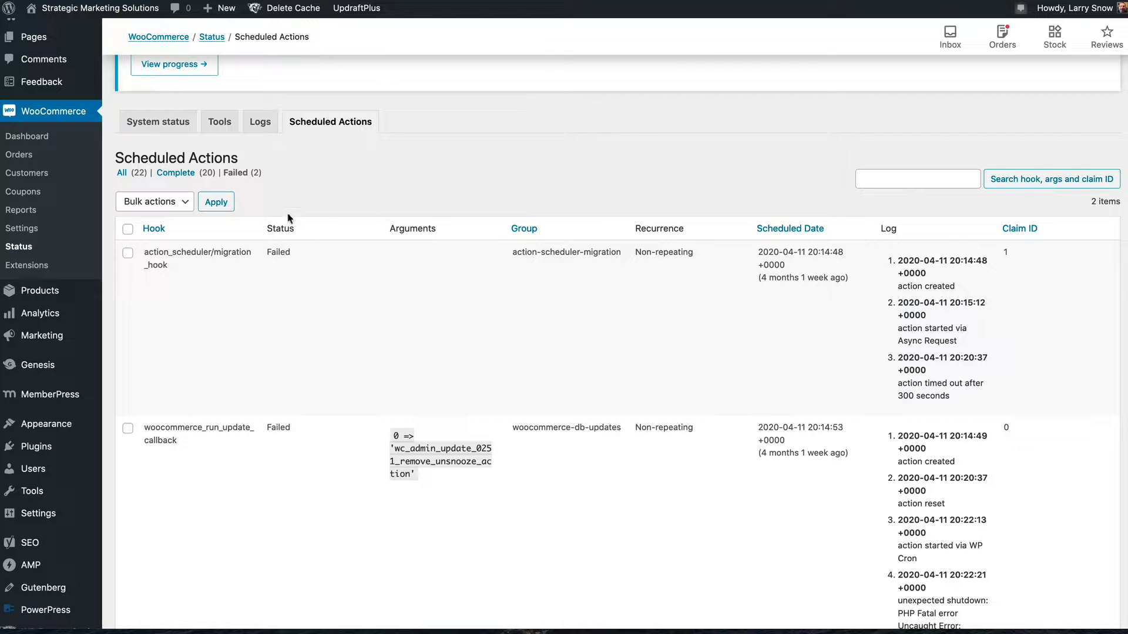
scroll(65, 211, down, 2)
scroll(65, 213, down, 2)
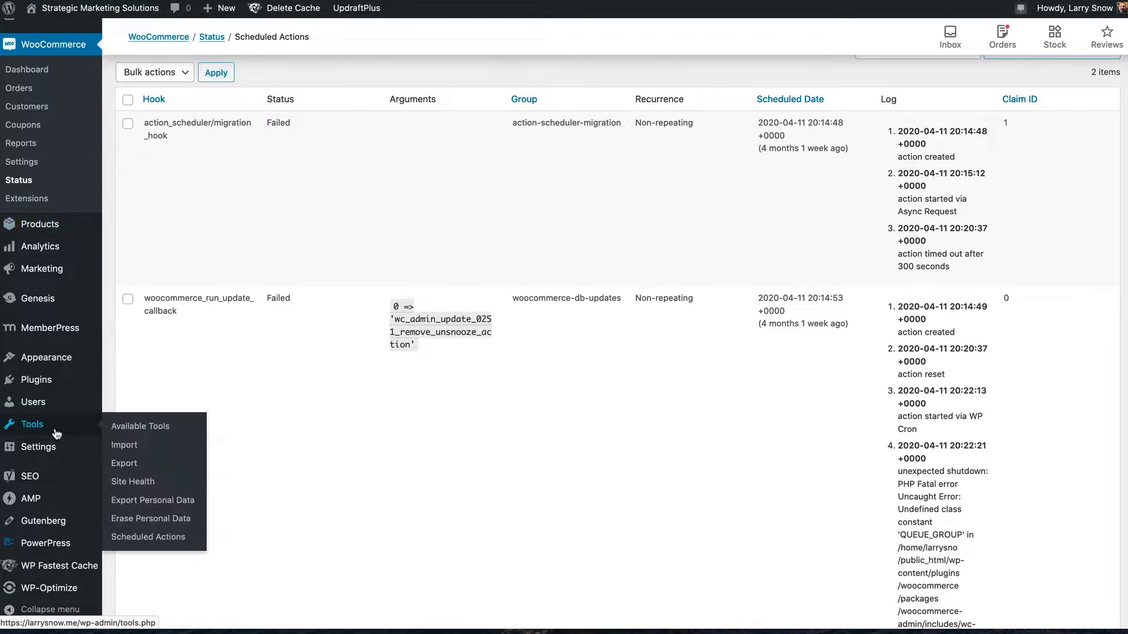
mouse_move(38, 386)
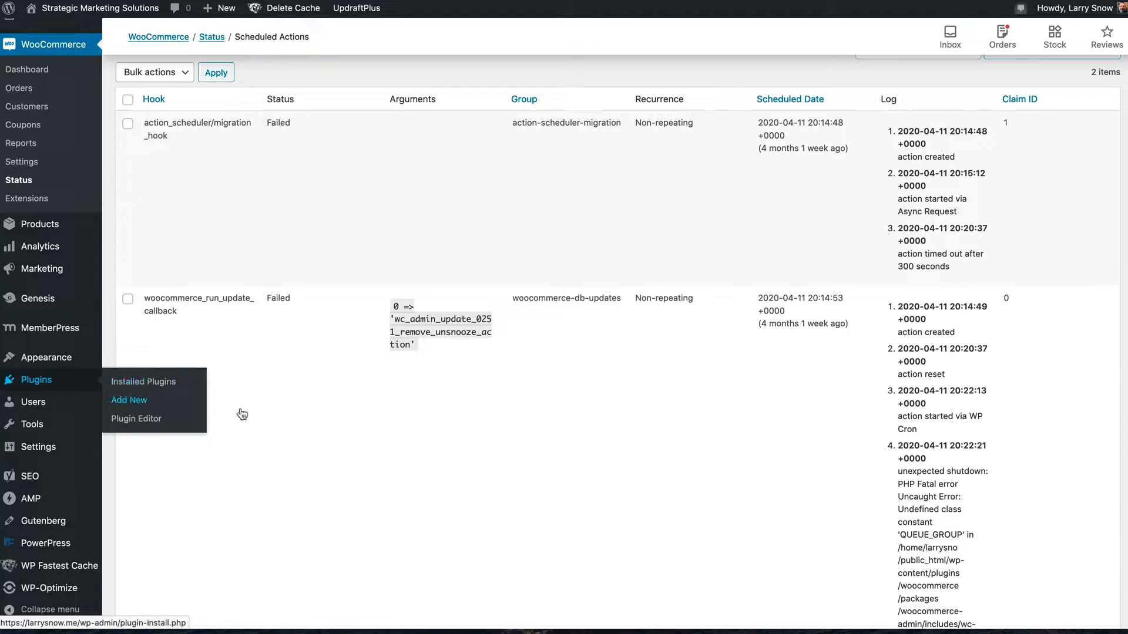
click(137, 403)
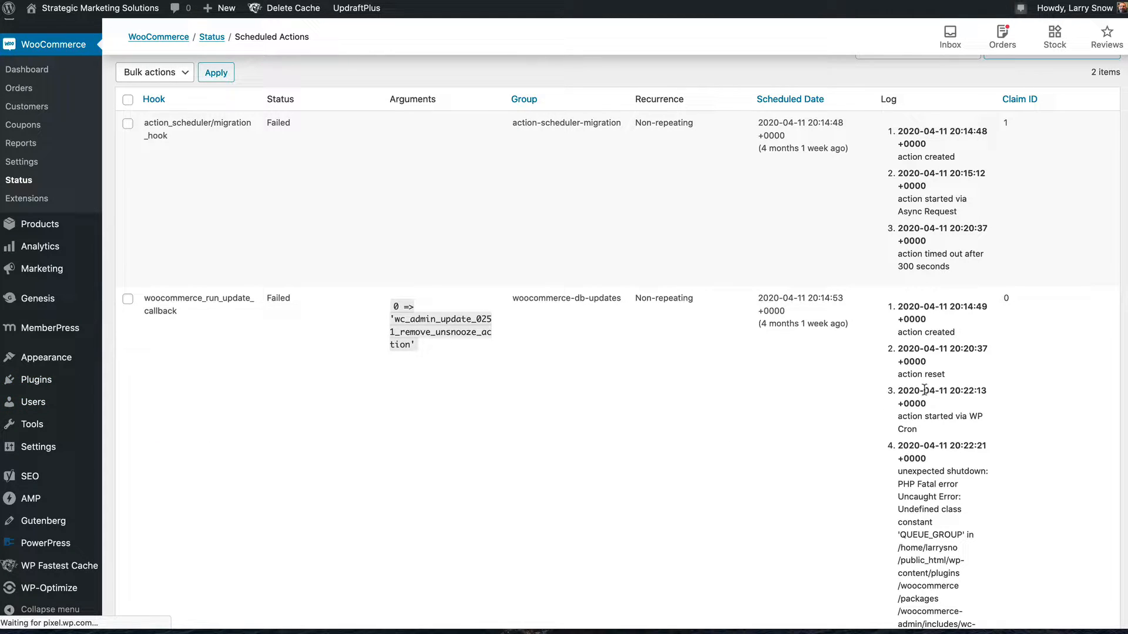
click(980, 141)
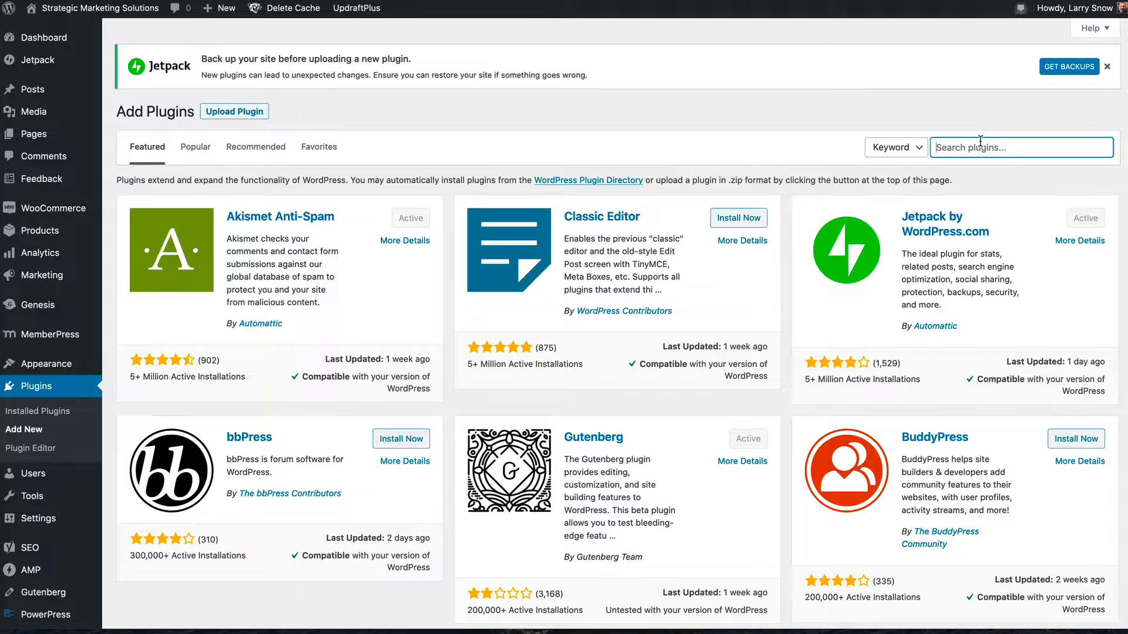
text(Mailch)
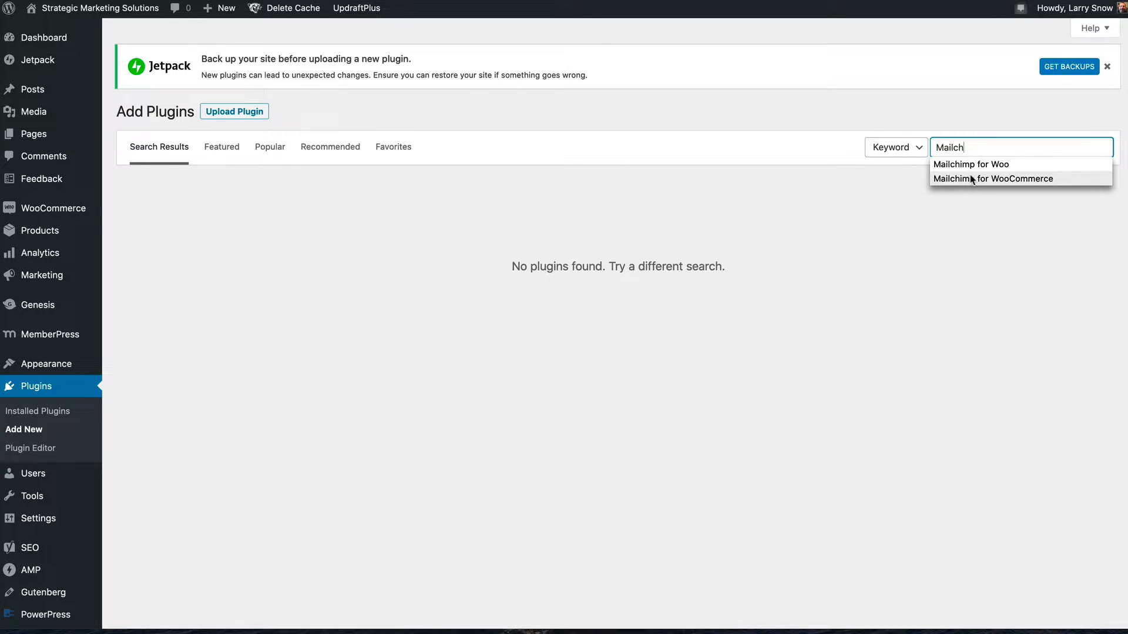
click(972, 179)
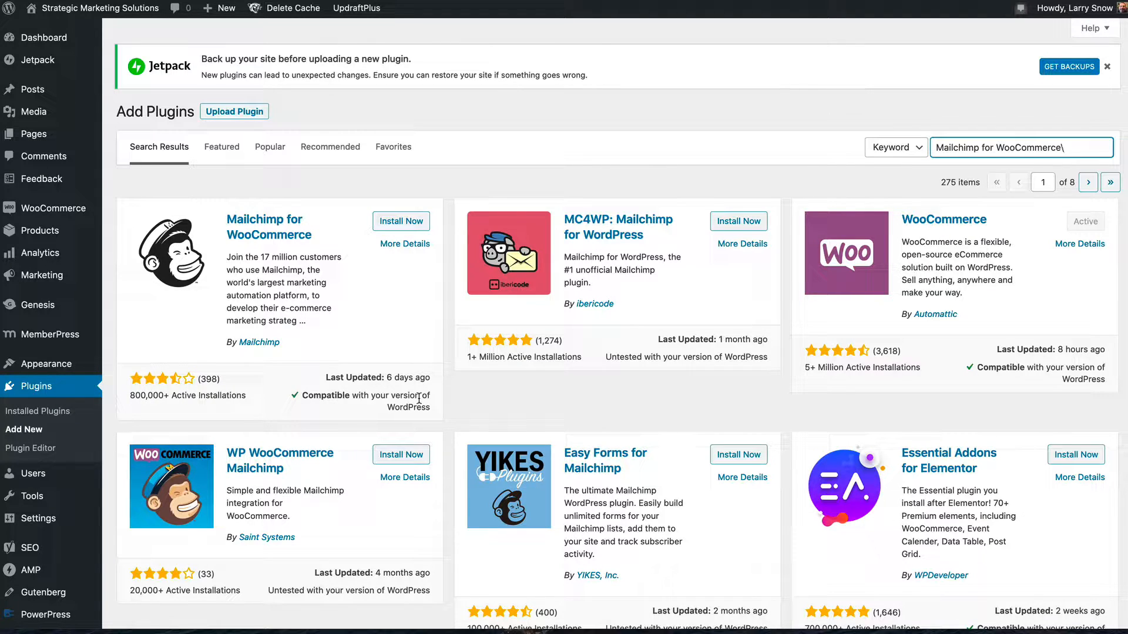
click(403, 222)
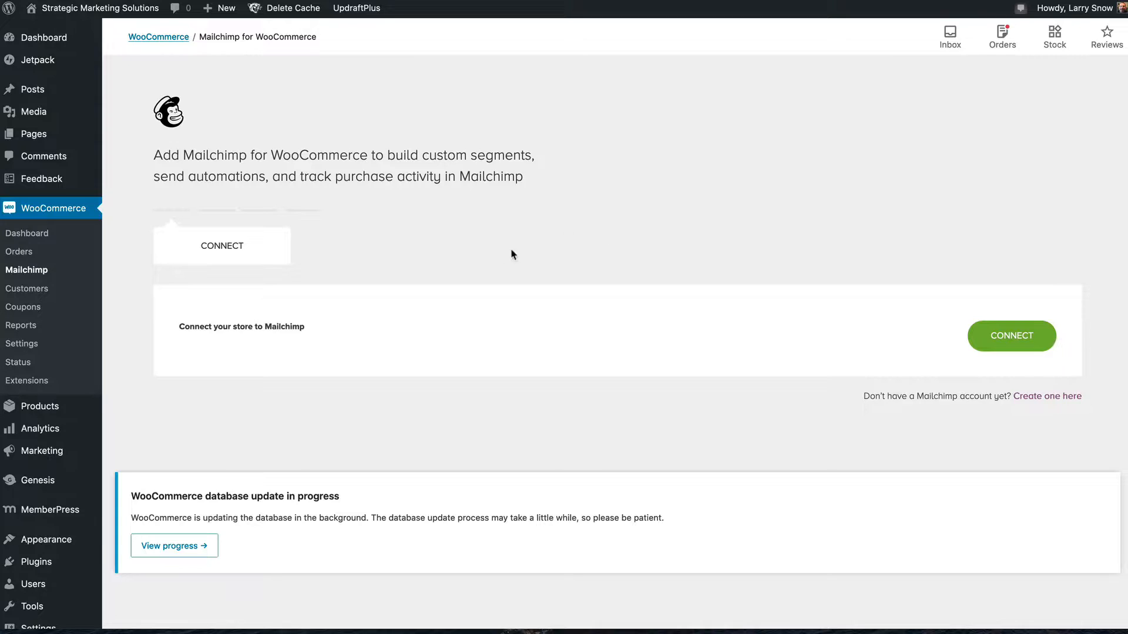
Step: Connect the store to Mailchimp by logging in to the account and allowing access for Mailchimp for WooCommerce
scroll(483, 257, down, 2)
click(1014, 287)
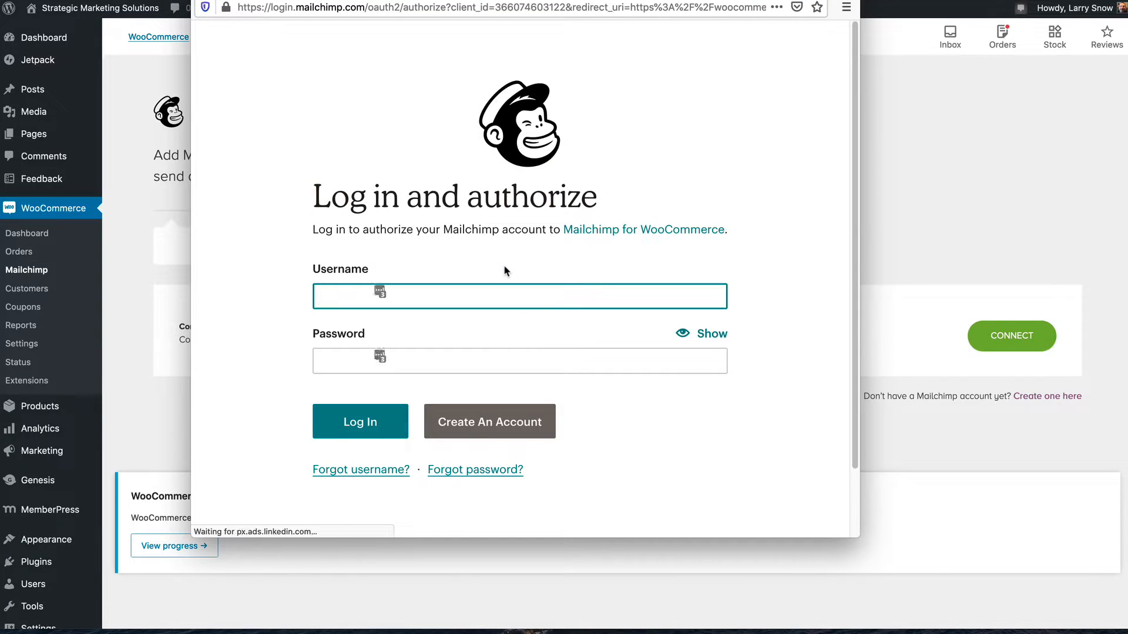
scroll(503, 264, down, 1)
click(334, 388)
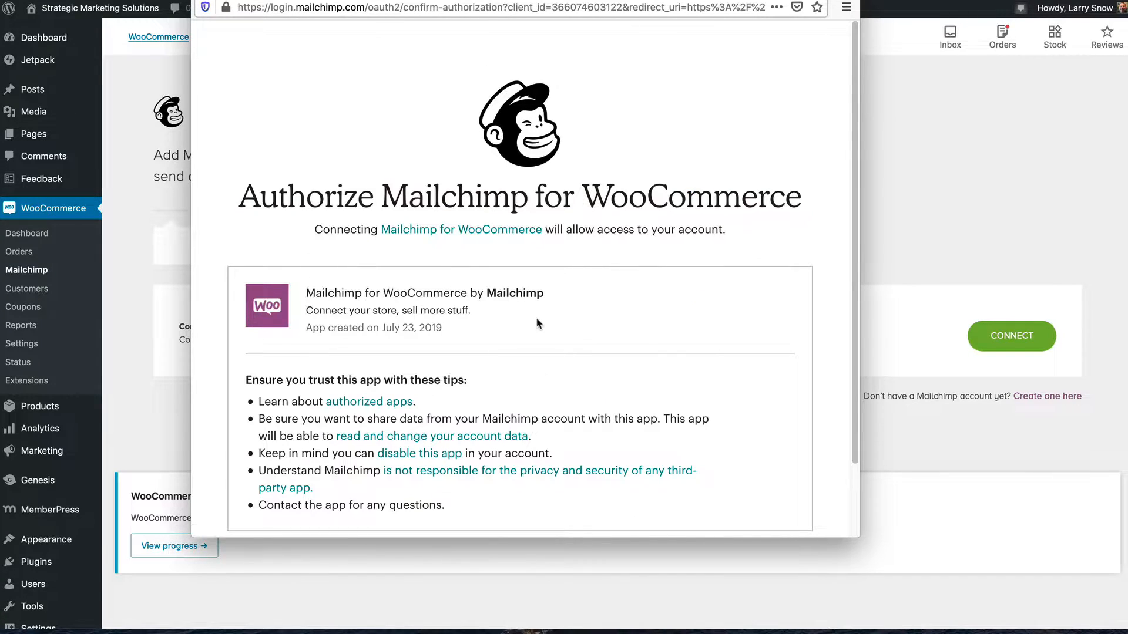
scroll(411, 320, down, 2)
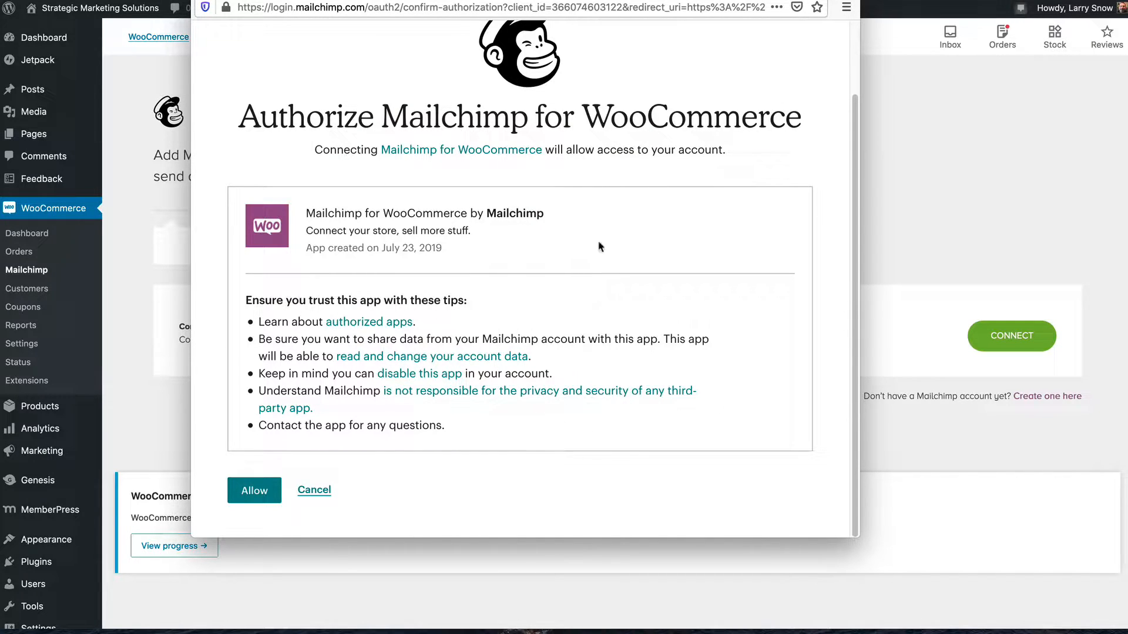
click(252, 490)
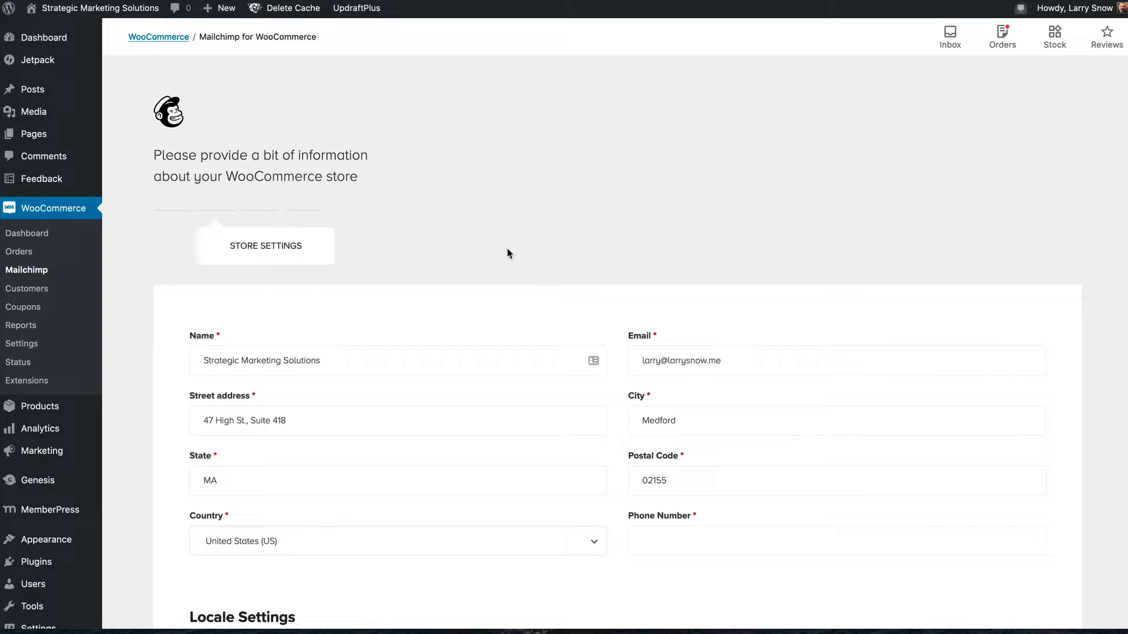
Step: Enter the store's phone number in the store settings, and proceed through the store settings and audience defaults
scroll(507, 251, down, 3)
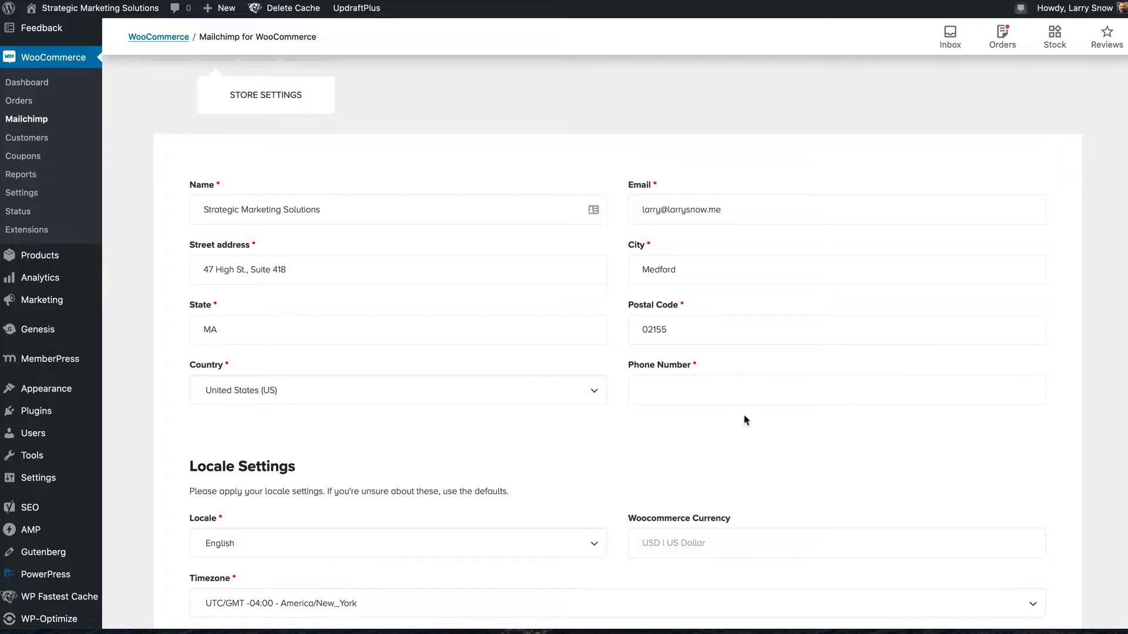
click(702, 392)
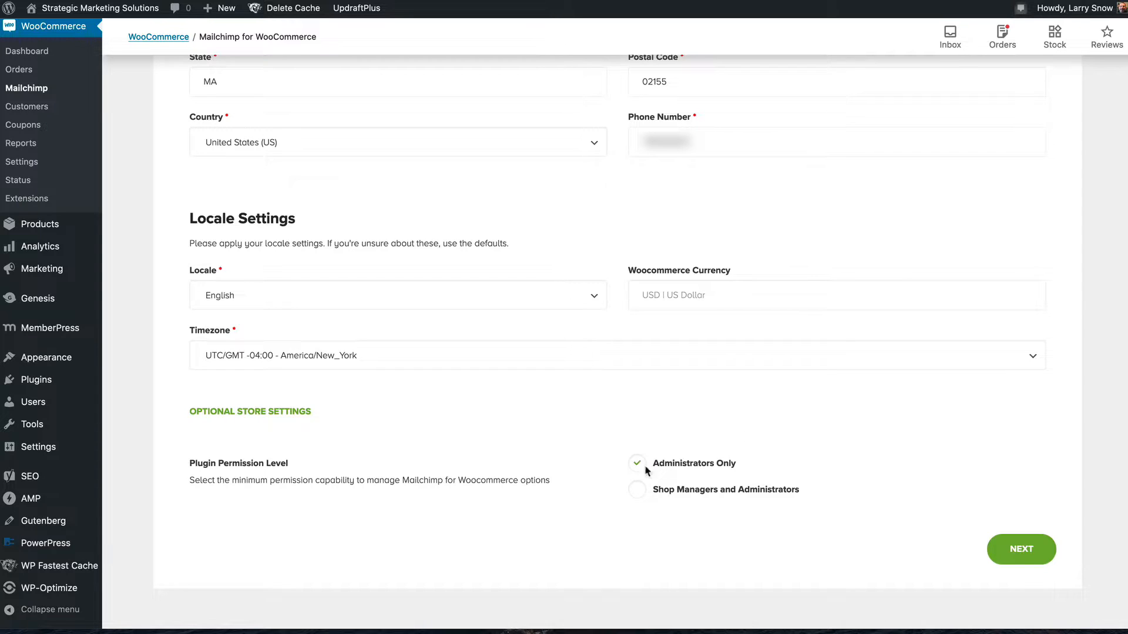
click(1037, 558)
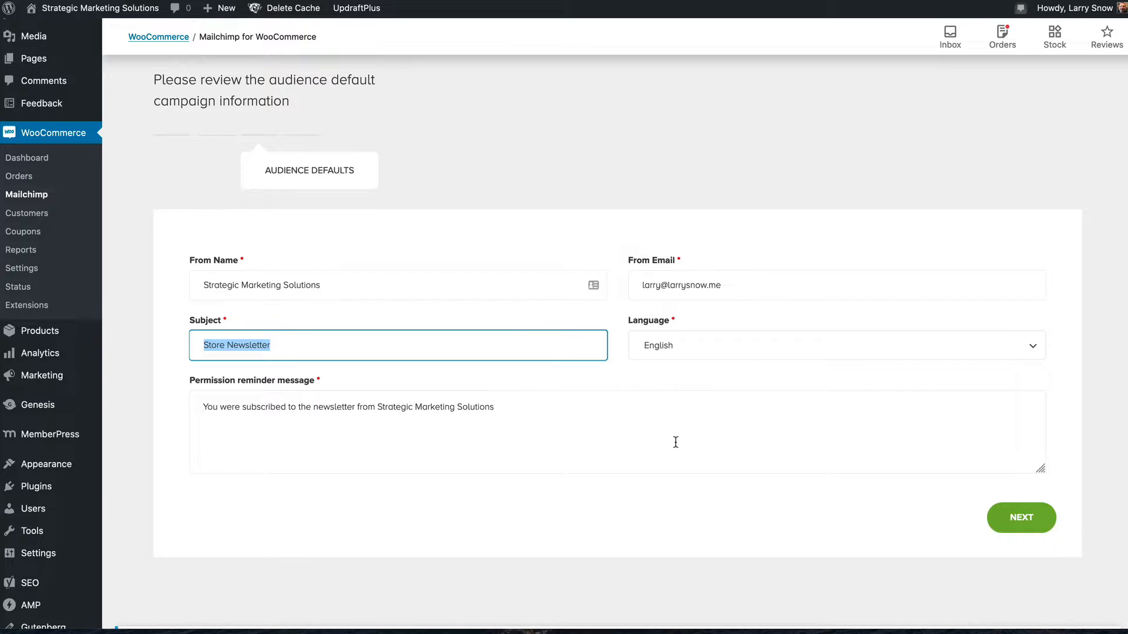
click(1021, 517)
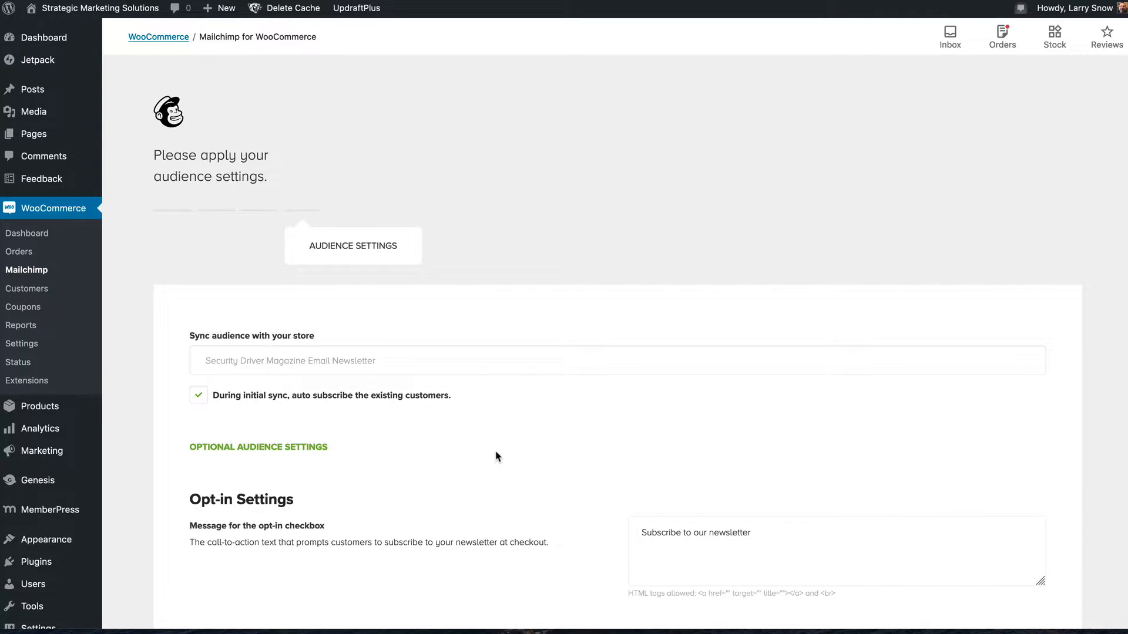
Step: Set the newsletter opt-in checkbox display option to "Visible, unchecked by default" in the audience settings
scroll(516, 466, down, 5)
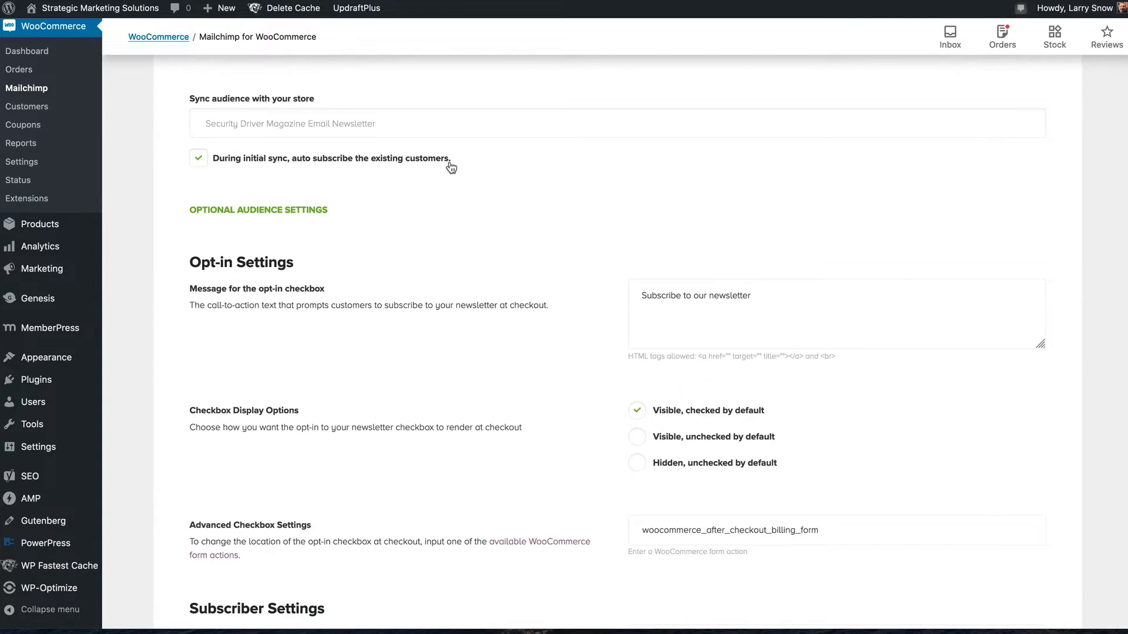
scroll(360, 351, down, 2)
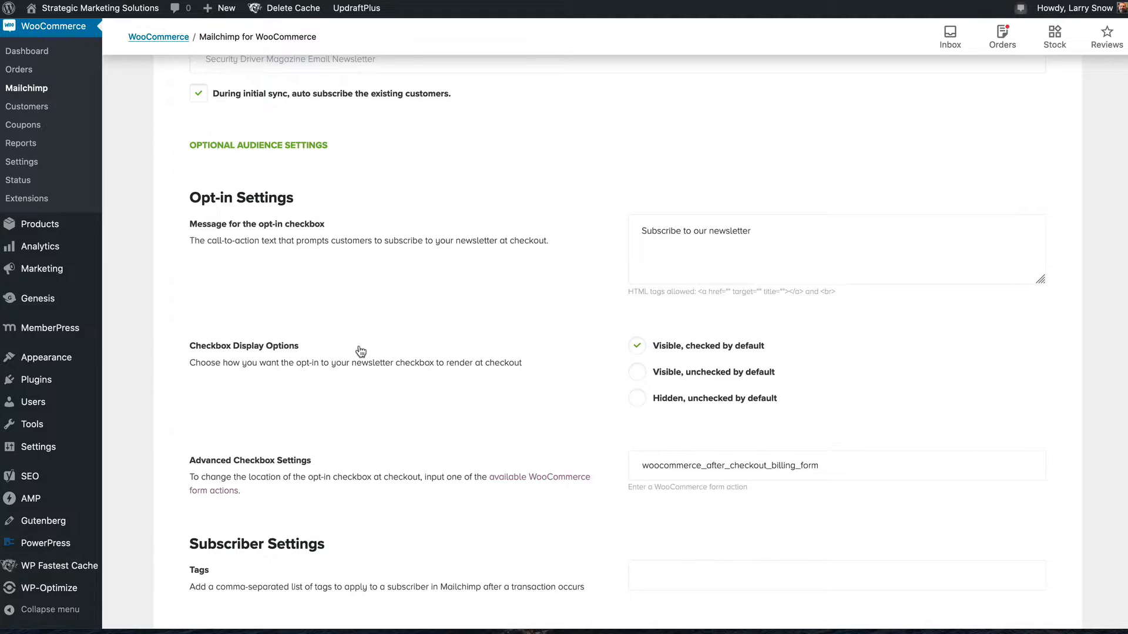
scroll(361, 351, down, 4)
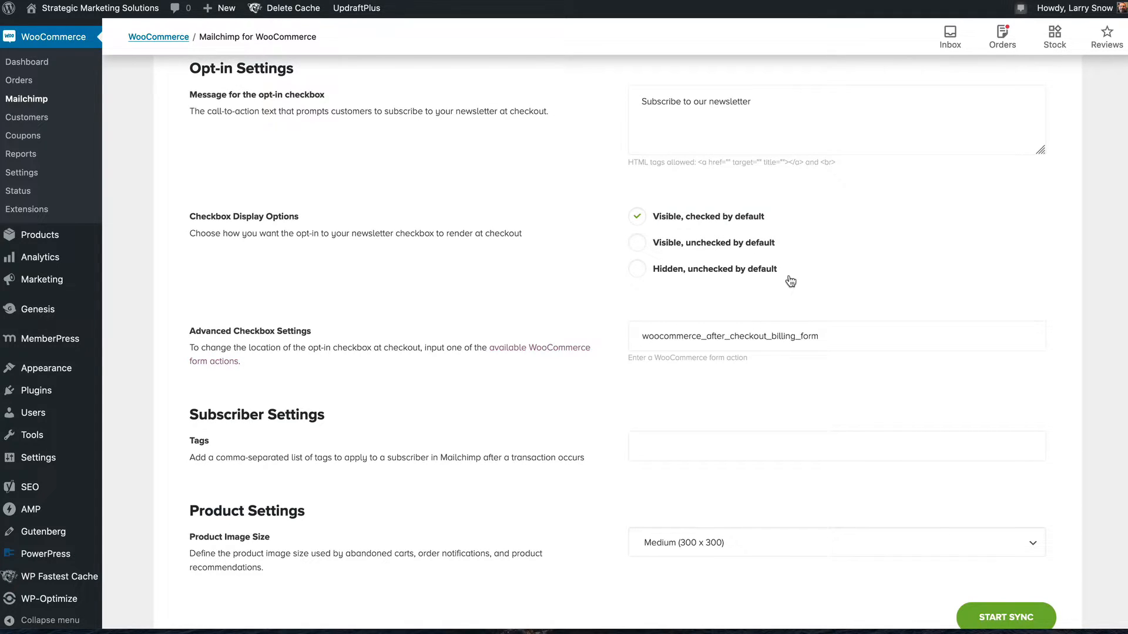
click(826, 252)
Step: Add the subscriber tag "store" and start the sync with Mailchimp
scroll(826, 252, down, 3)
click(668, 447)
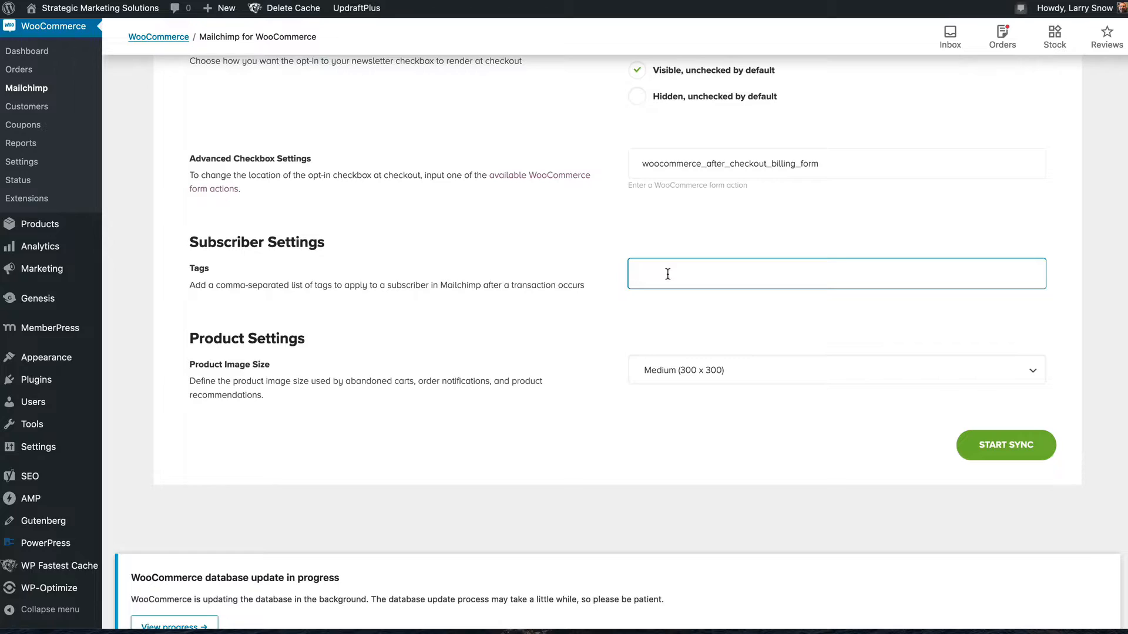
text(store)
click(1020, 450)
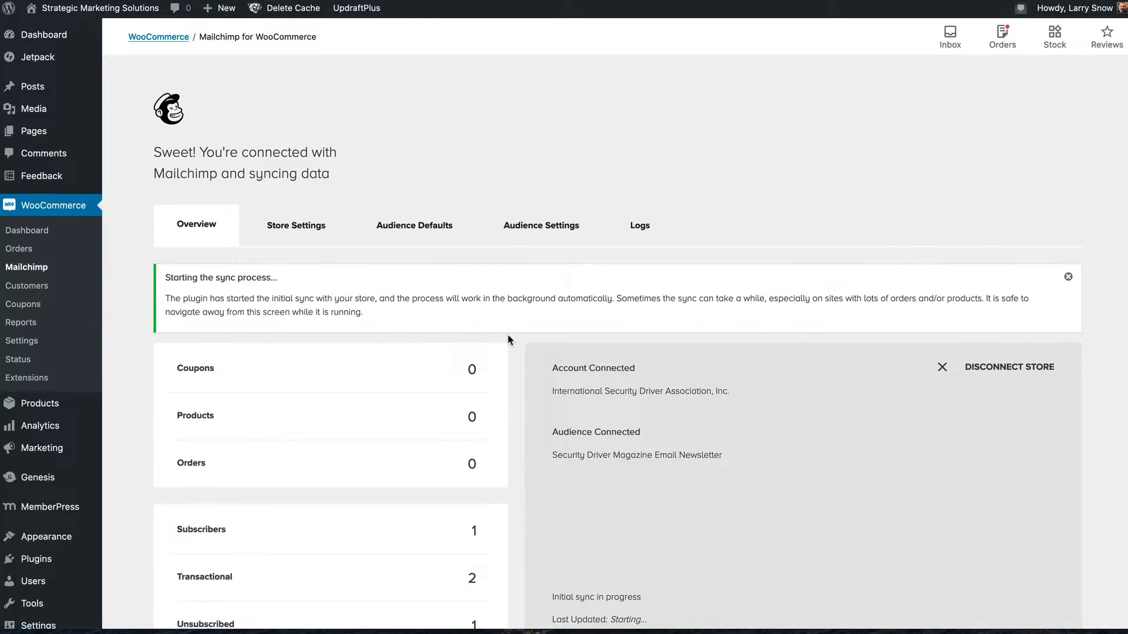
Step: Review the sync overview, including the item counts, connected account, communication and synchronization sections
scroll(508, 340, down, 3)
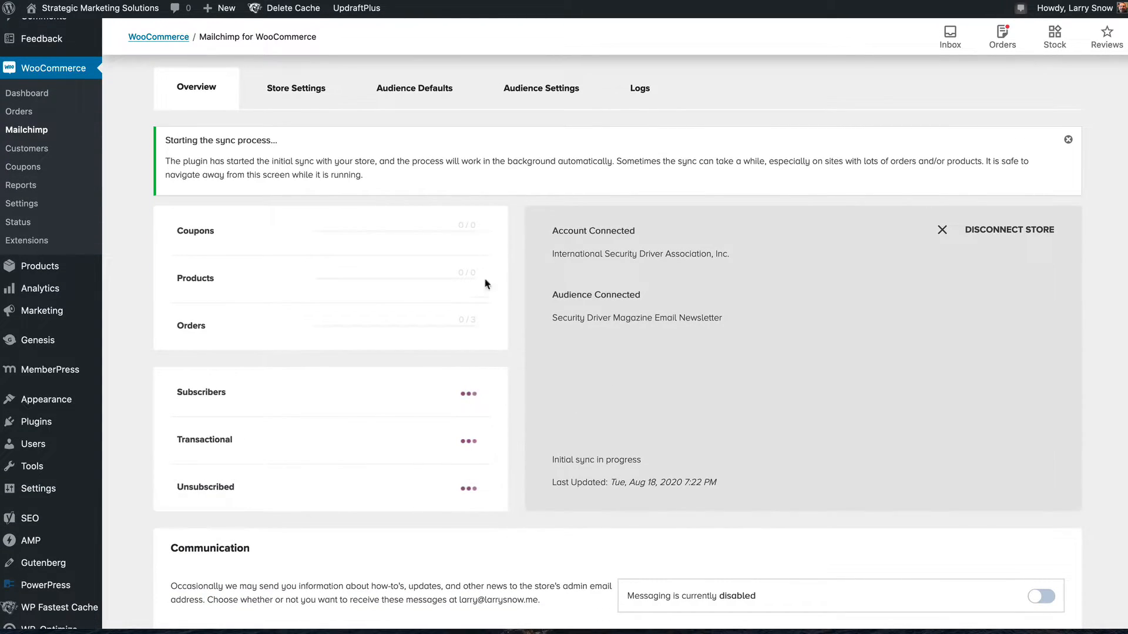
scroll(731, 452, down, 1)
scroll(732, 452, down, 5)
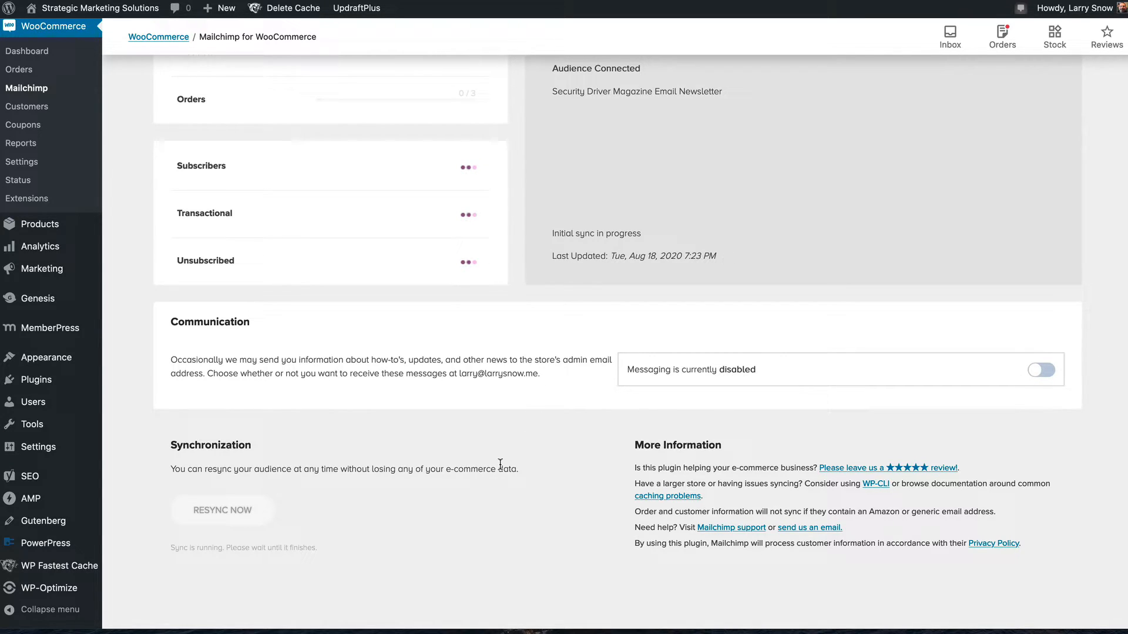
scroll(499, 466, up, 5)
scroll(656, 320, down, 6)
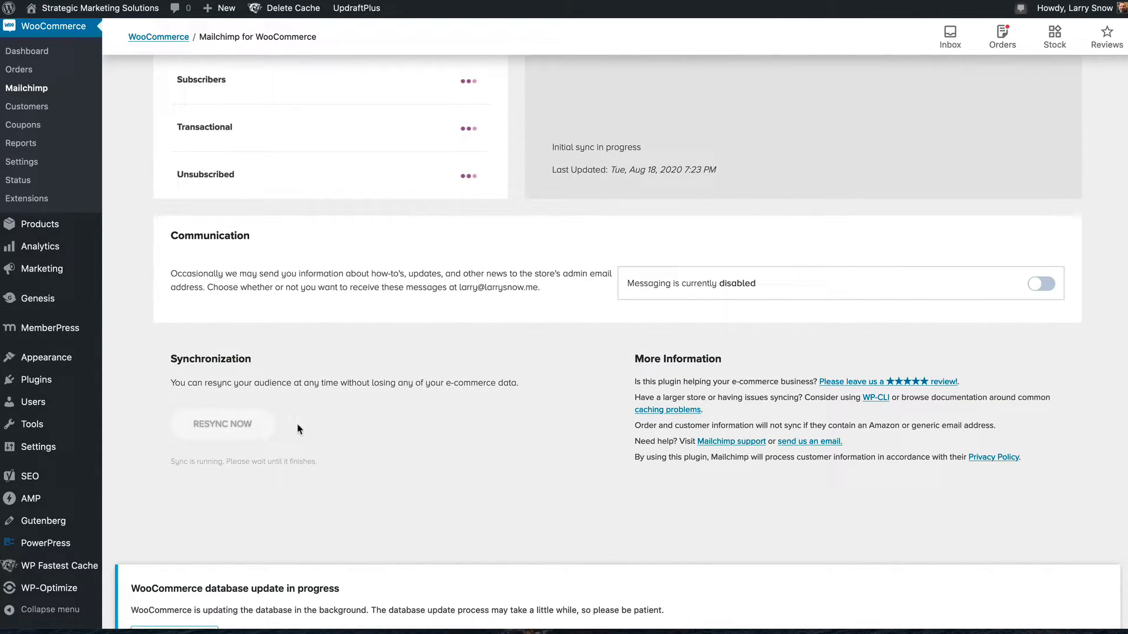
scroll(311, 428, up, 7)
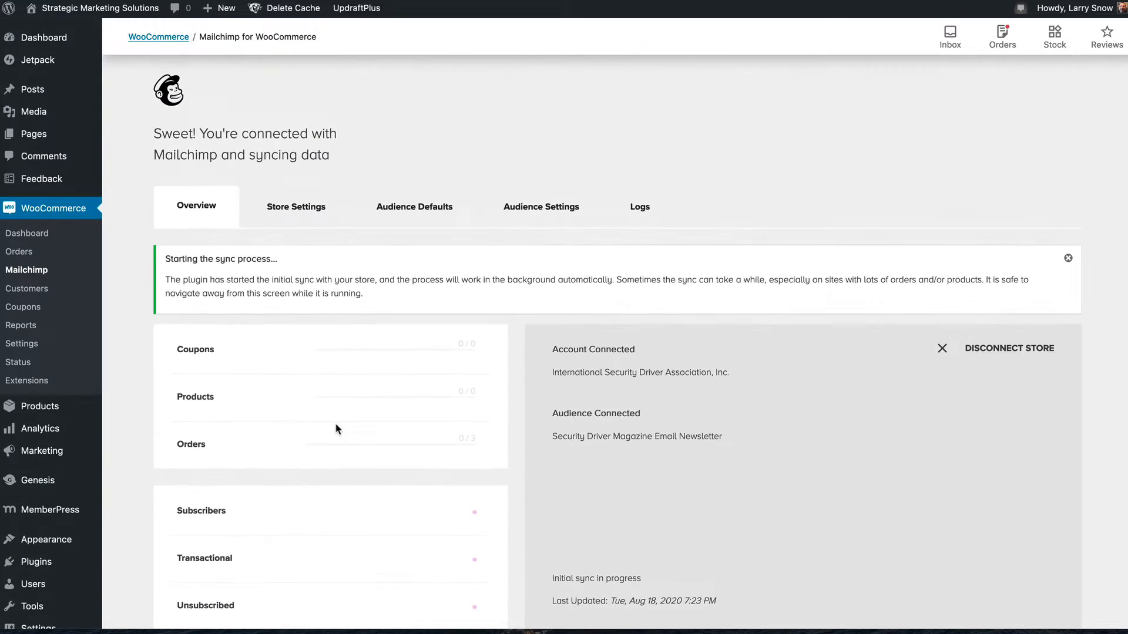
Step: Set the Mailchimp plugin's logging preference to Debug and look through the recent log
click(640, 207)
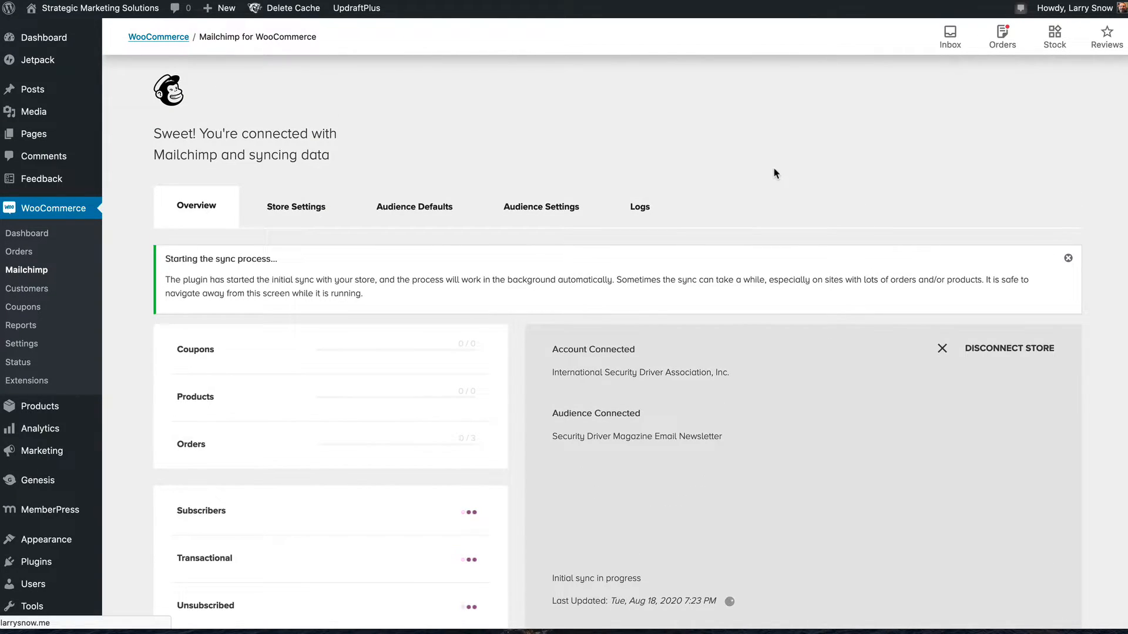
scroll(711, 237, down, 2)
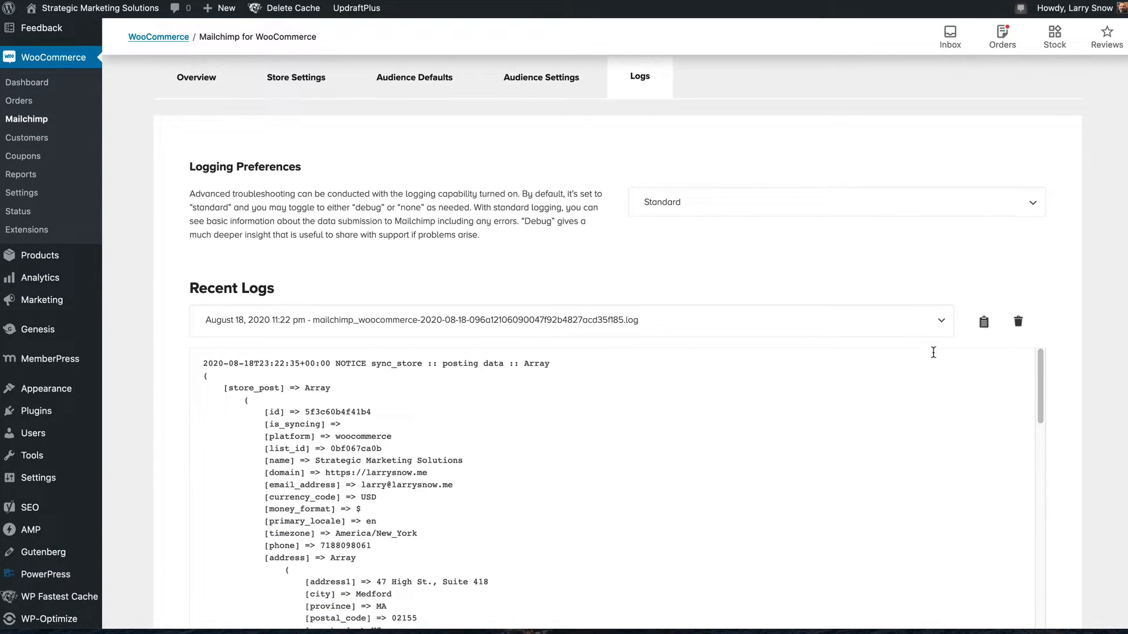
click(1026, 205)
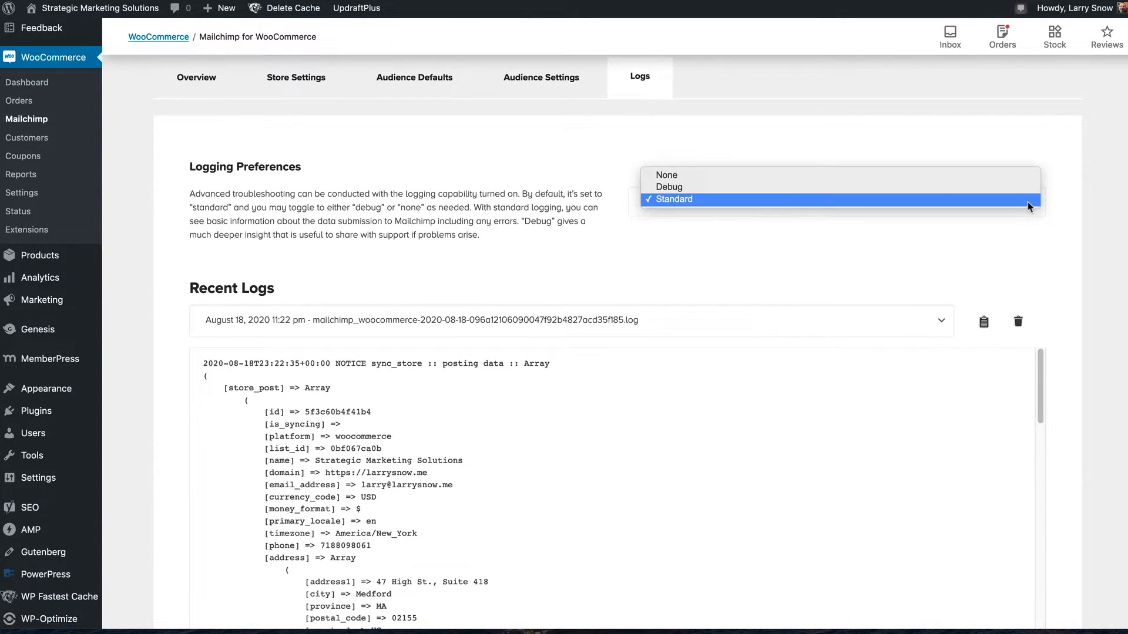
click(999, 186)
scroll(541, 274, down, 2)
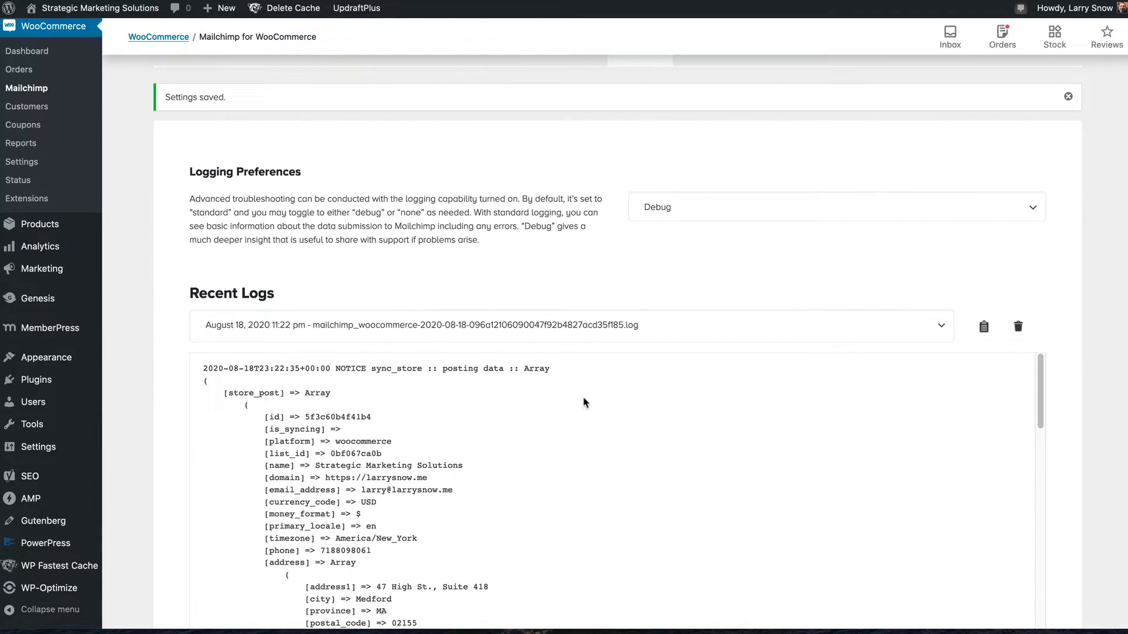
scroll(584, 402, down, 3)
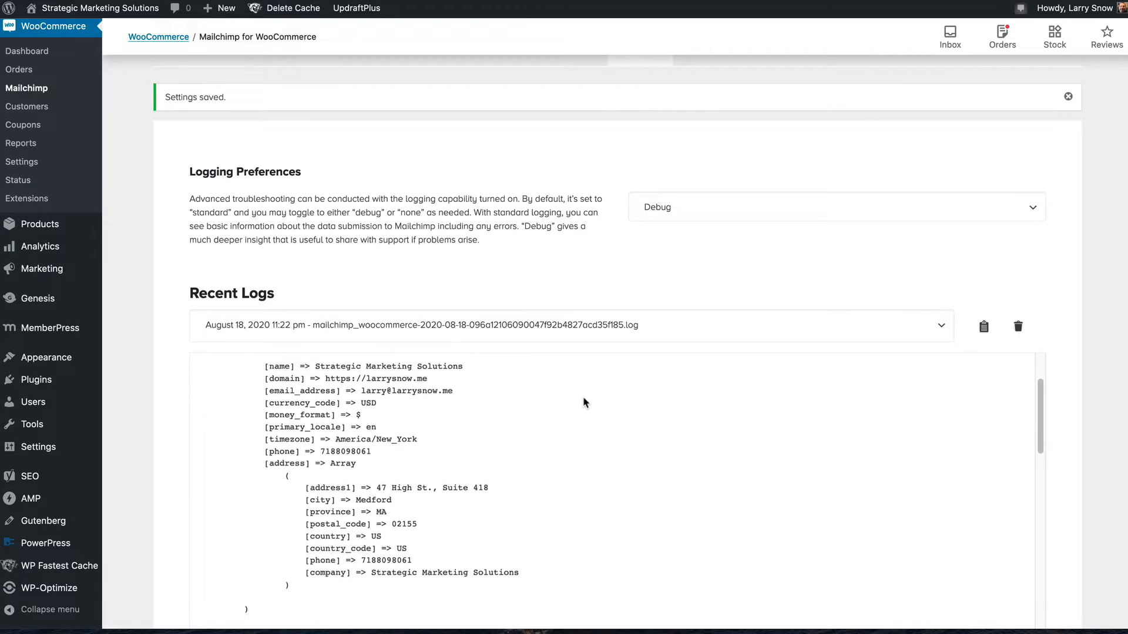
scroll(585, 402, up, 3)
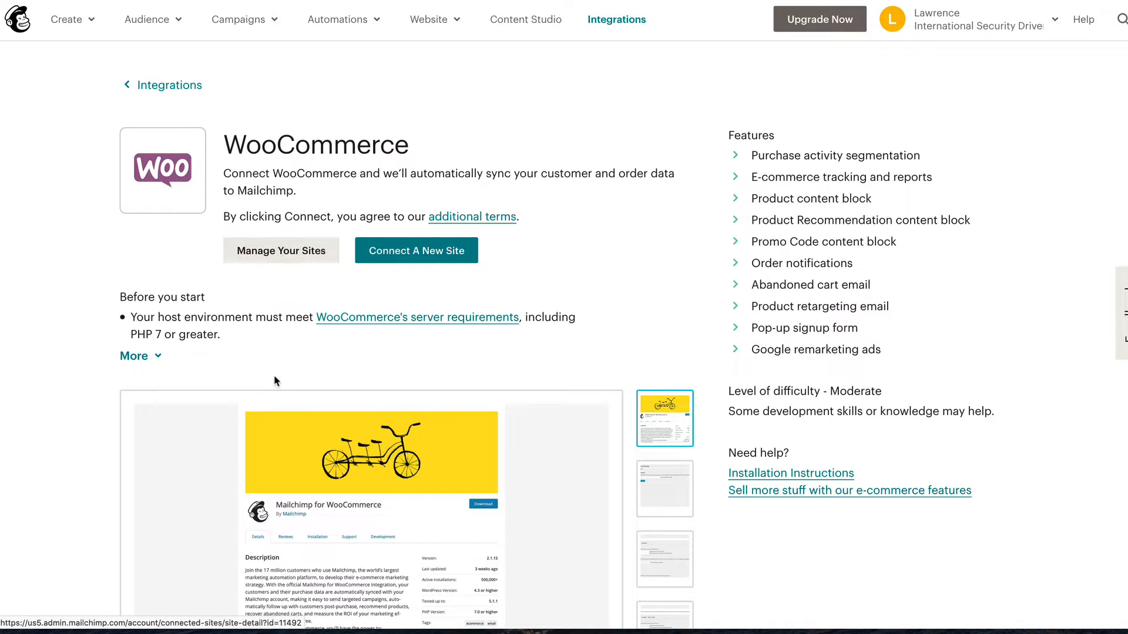
Step: Open the connected WooCommerce site in Mailchimp's integrations and review its synced audience, pop-up form, email automation and Google Ads data processing options
click(292, 259)
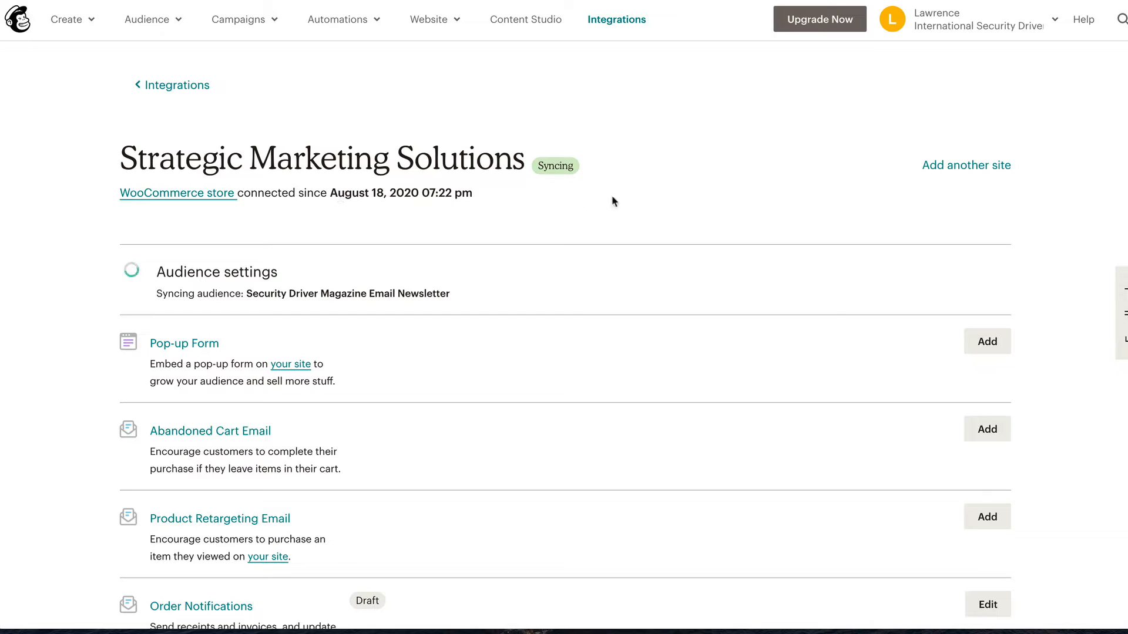
scroll(635, 269, down, 2)
scroll(625, 272, down, 1)
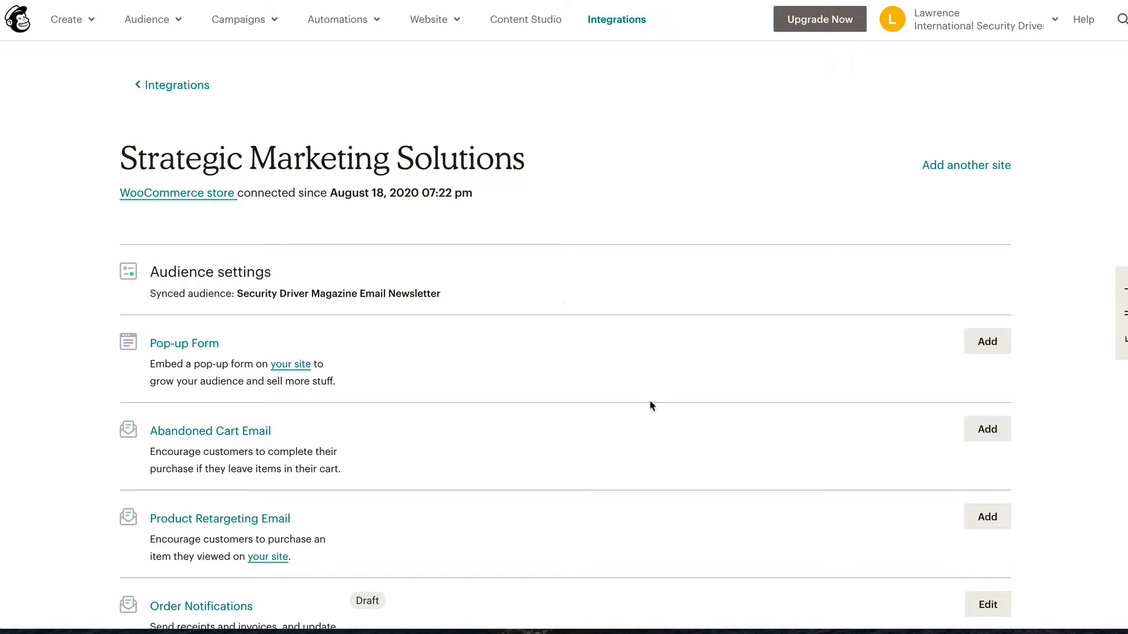
scroll(659, 401, down, 1)
scroll(661, 403, down, 1)
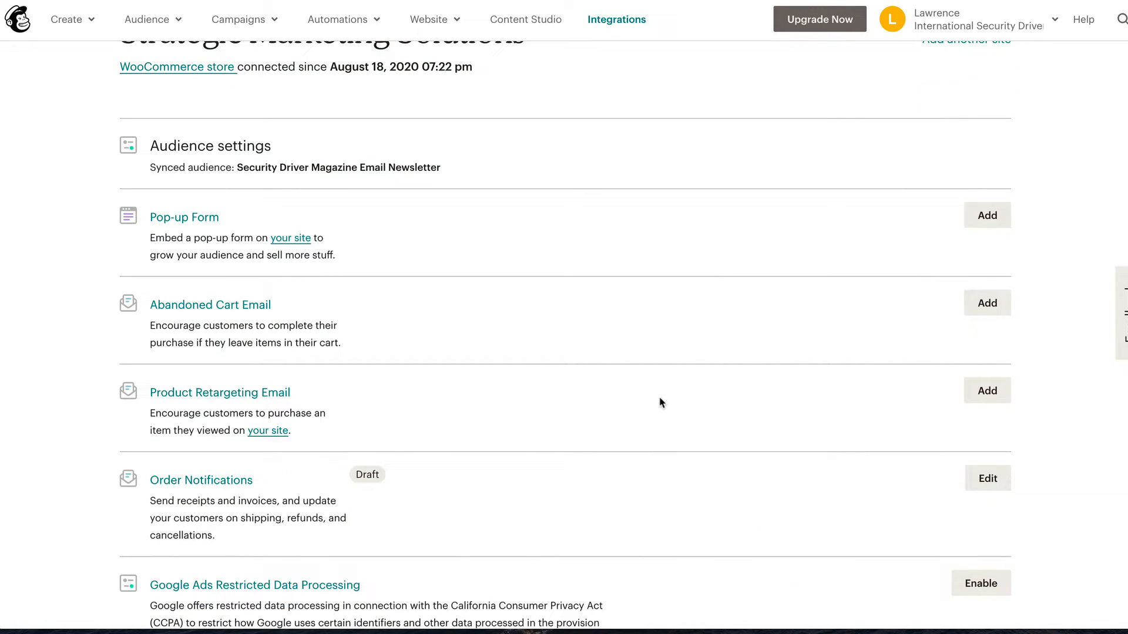
scroll(660, 403, down, 1)
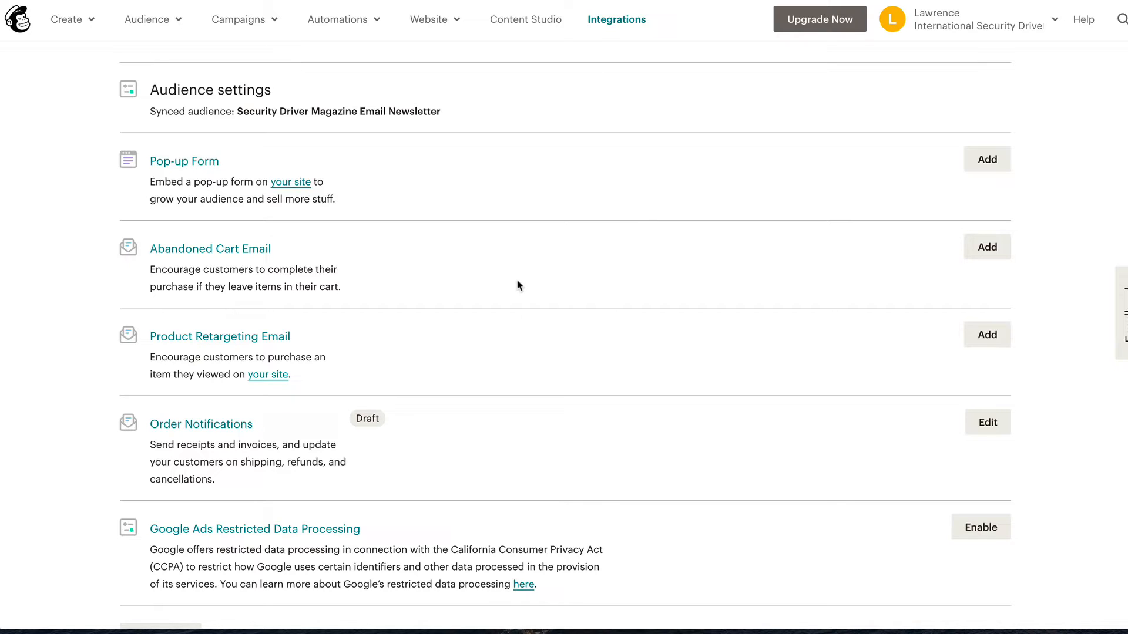
scroll(589, 360, down, 3)
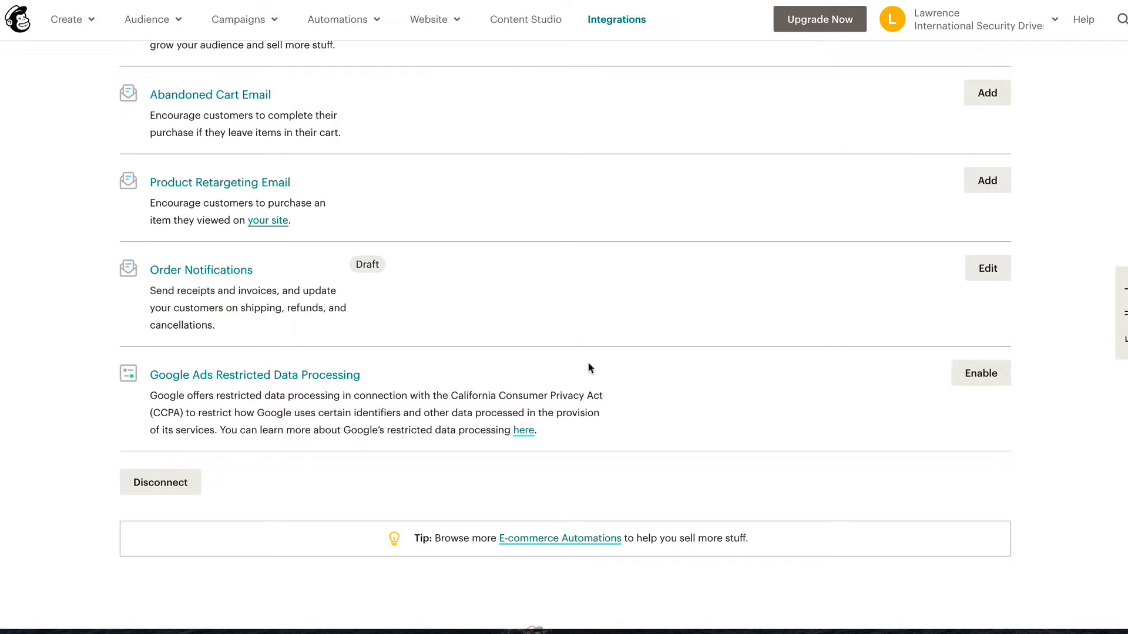
scroll(590, 368, down, 2)
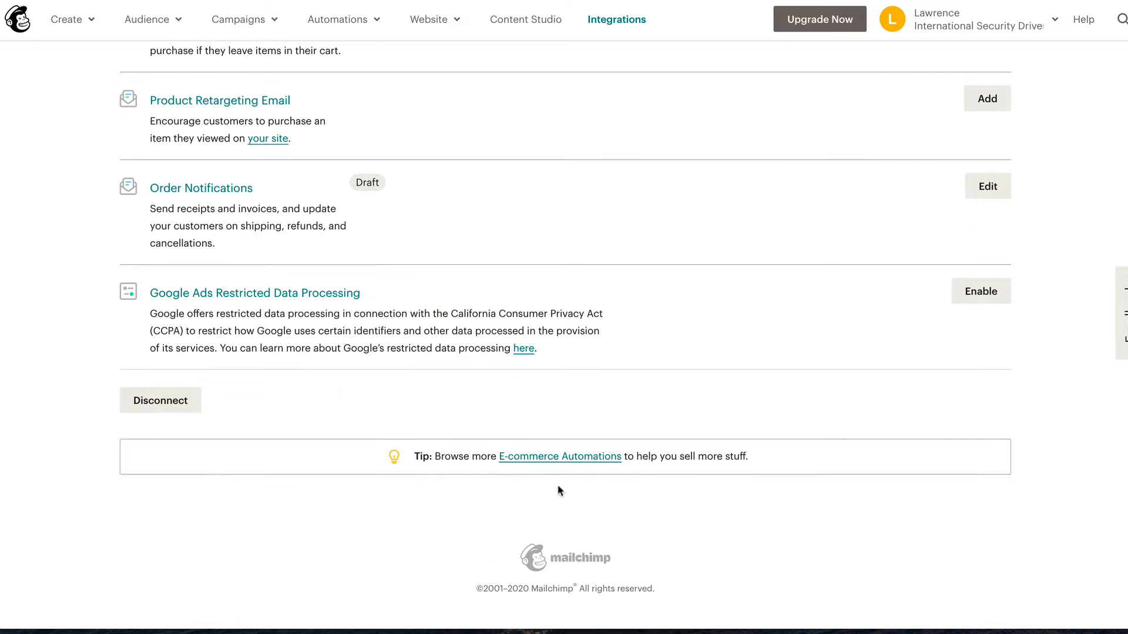
Step: Browse the e-commerce automation email types available for the store, and close the automation overview without creating one
click(573, 458)
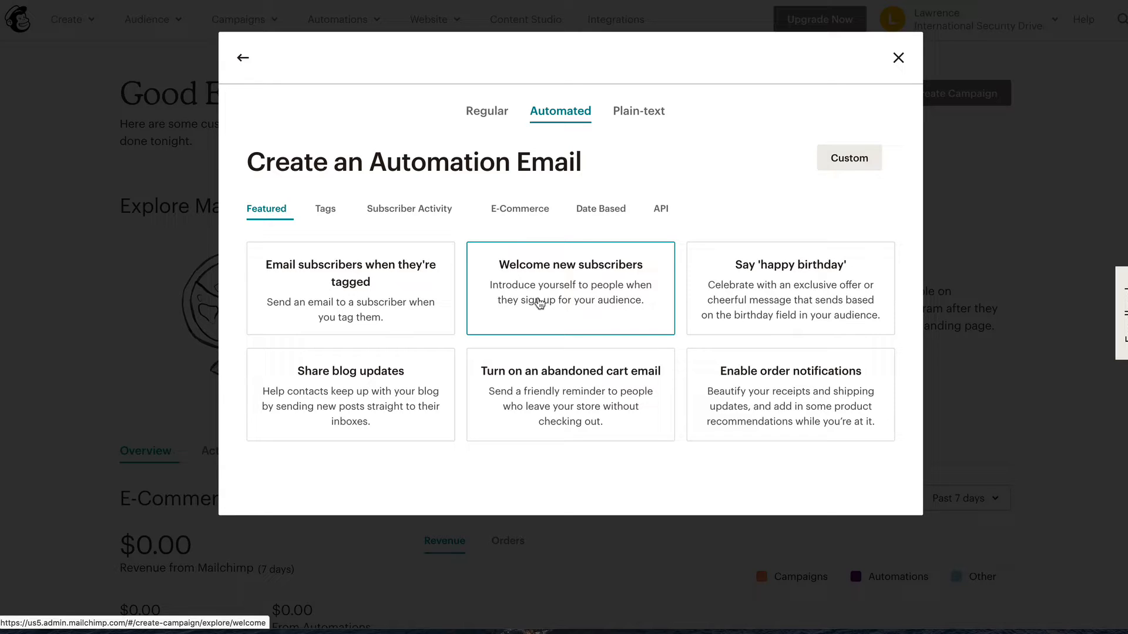
click(520, 209)
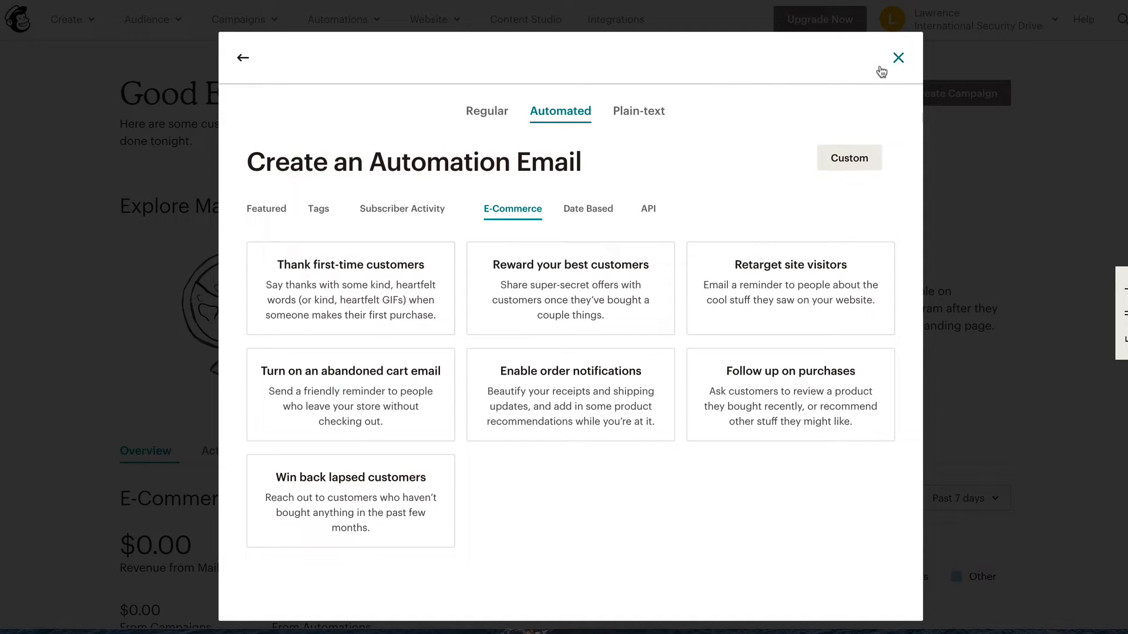
click(897, 58)
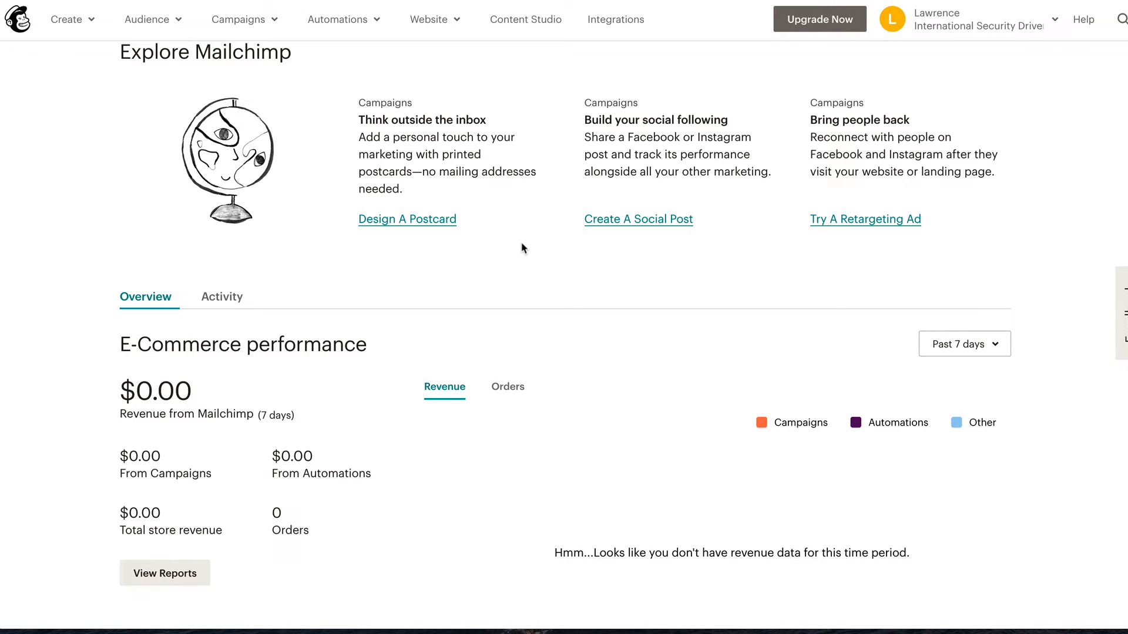
Step: Review the e-commerce performance overview on the Mailchimp dashboard, including store revenue, orders and the reporting period
scroll(574, 328, down, 3)
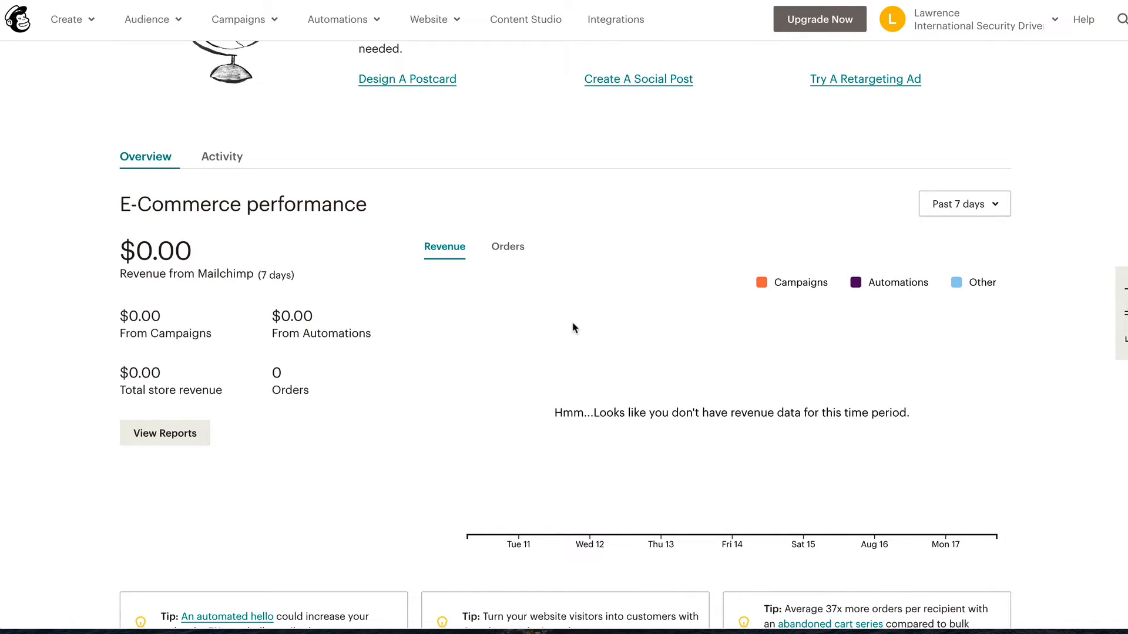
click(947, 218)
click(770, 224)
scroll(651, 205, up, 5)
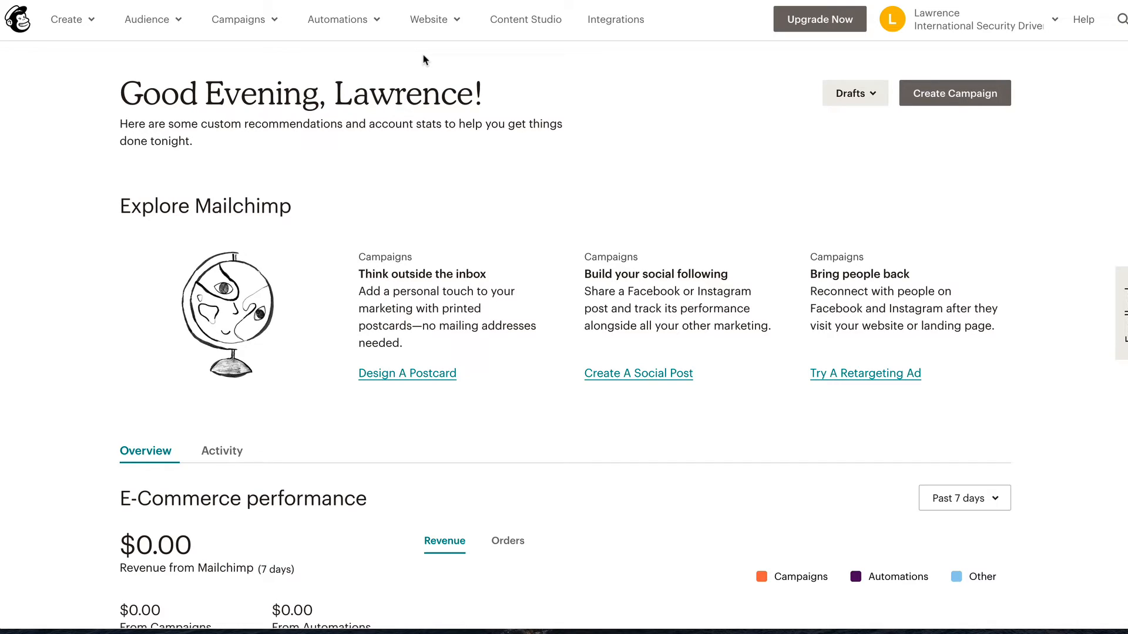
Step: Start a new segment for the newsletter audience and set its condition to the e-commerce field Product Purchased
click(162, 34)
click(173, 282)
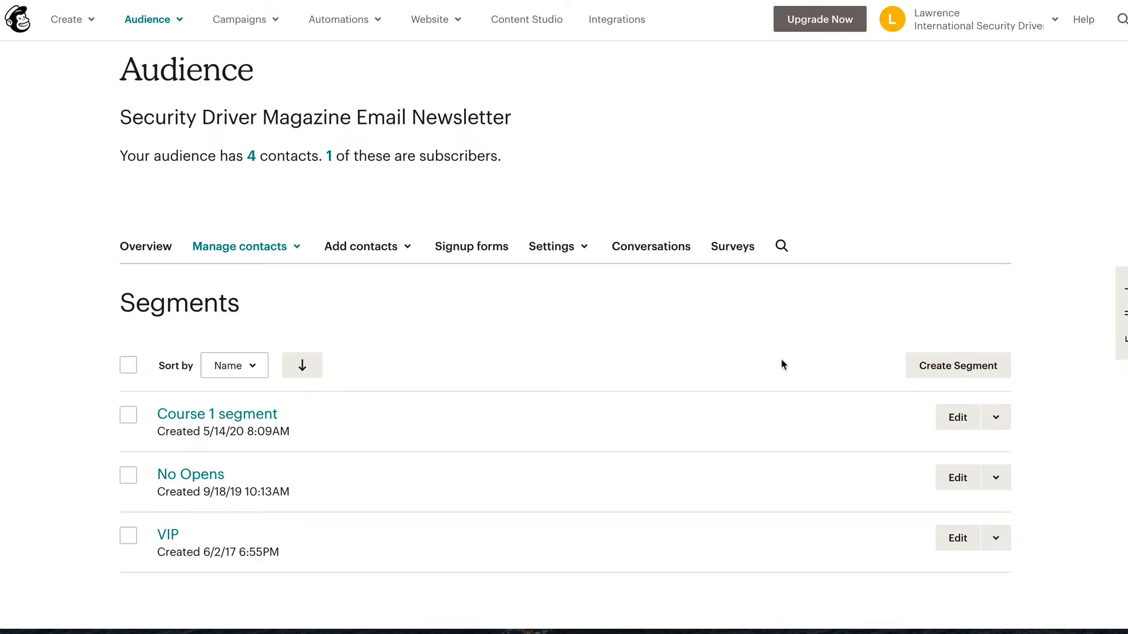
click(968, 370)
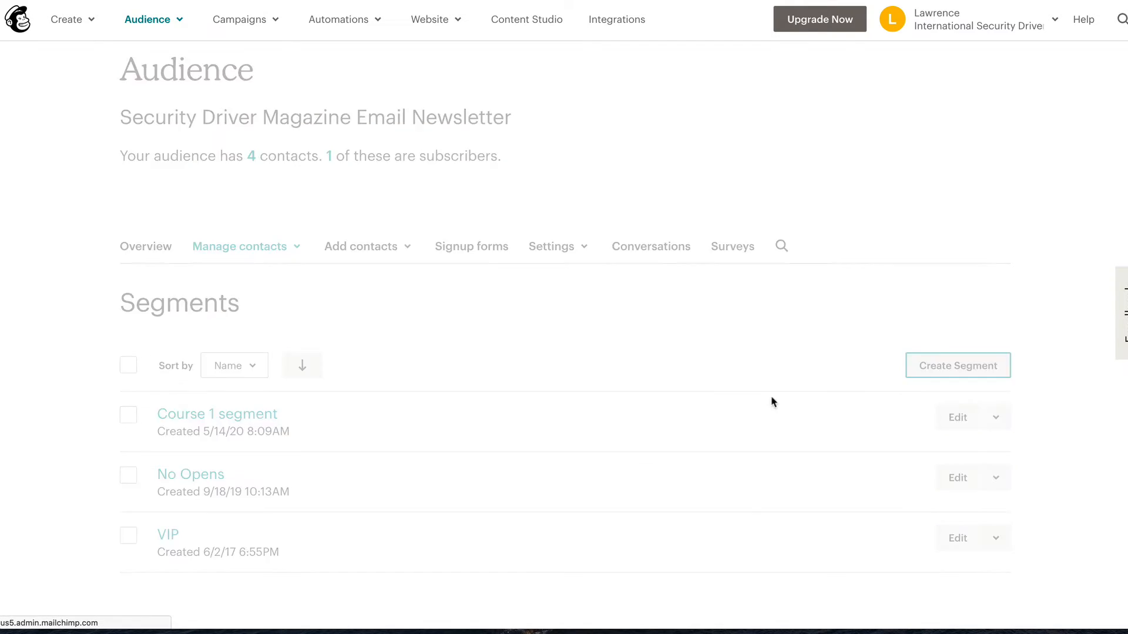
click(324, 474)
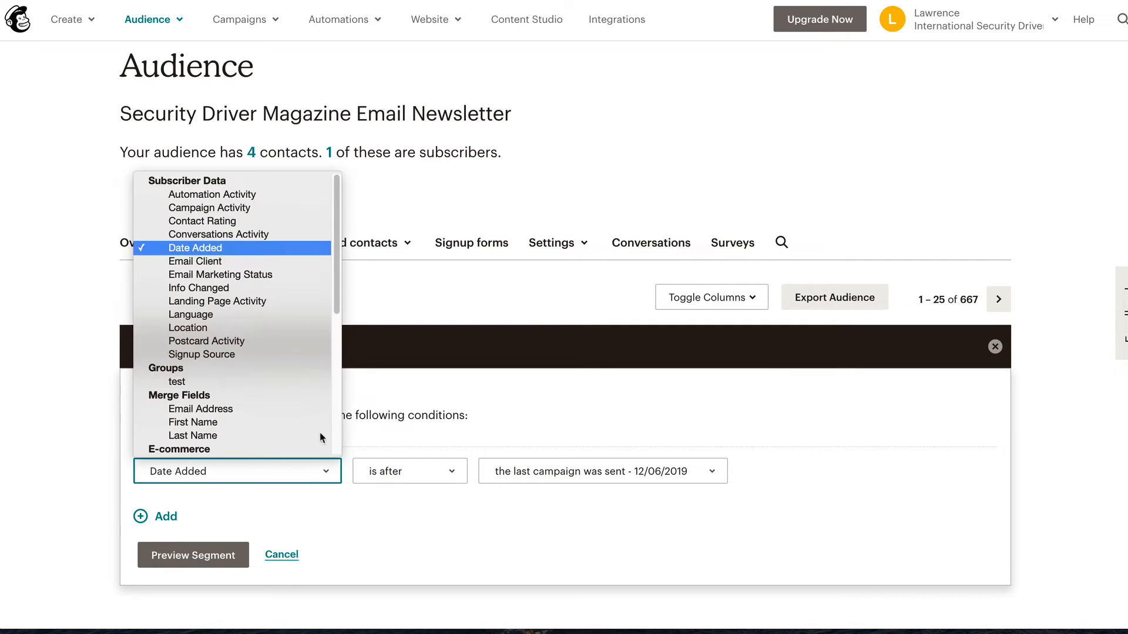
drag(333, 223, 333, 337)
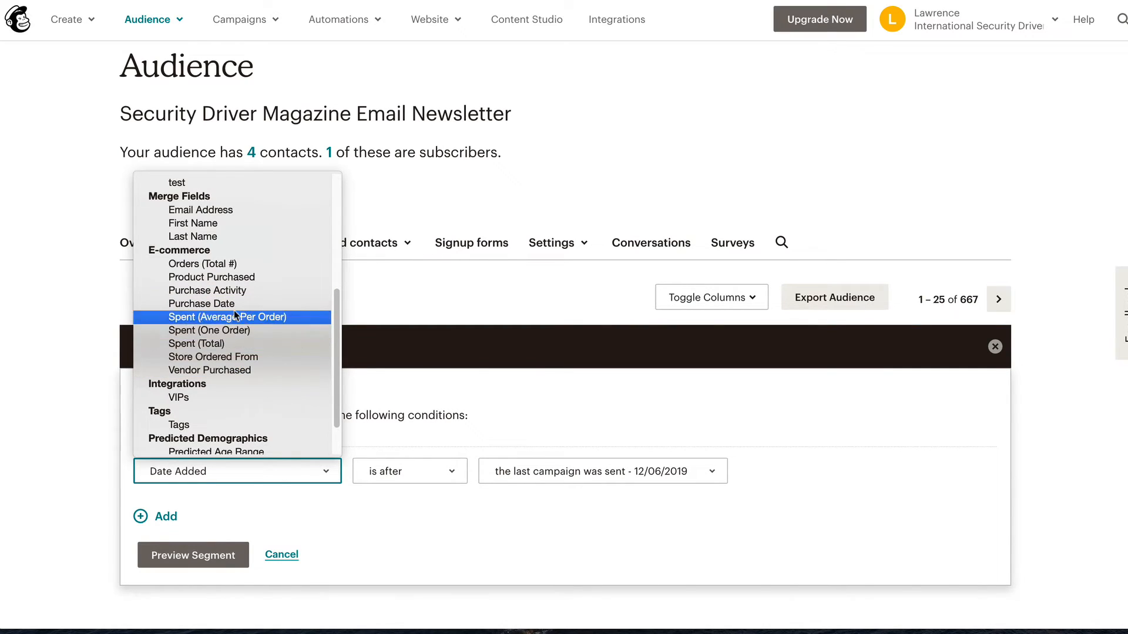
click(247, 279)
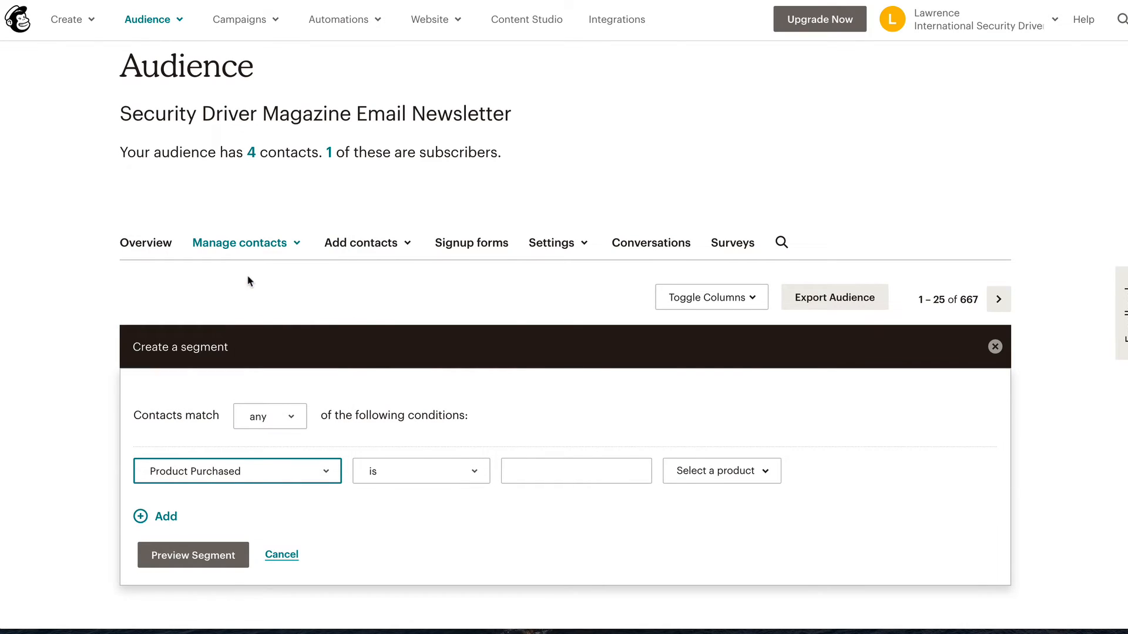
Step: Choose Course 1 as the purchased product in the segment condition and preview the matching contacts
click(584, 478)
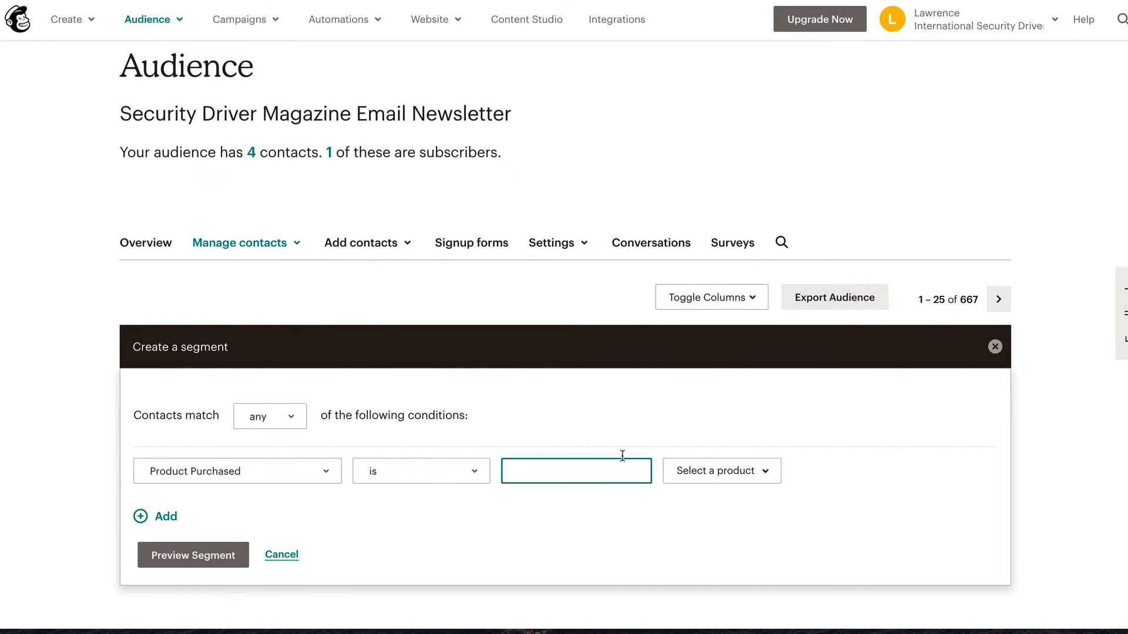
click(727, 475)
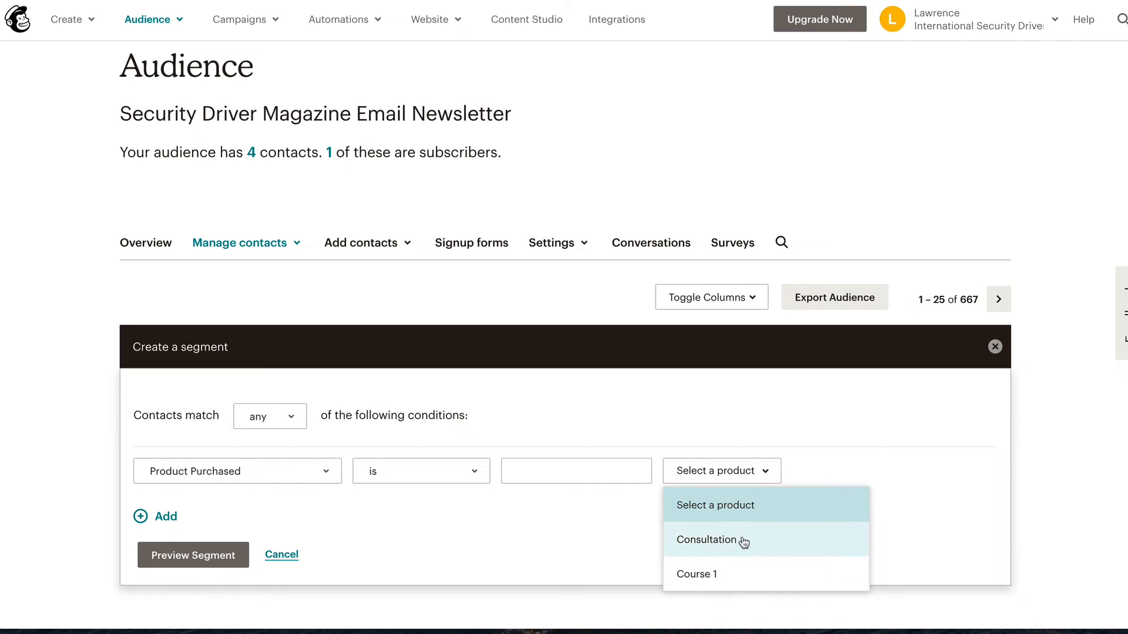
click(798, 578)
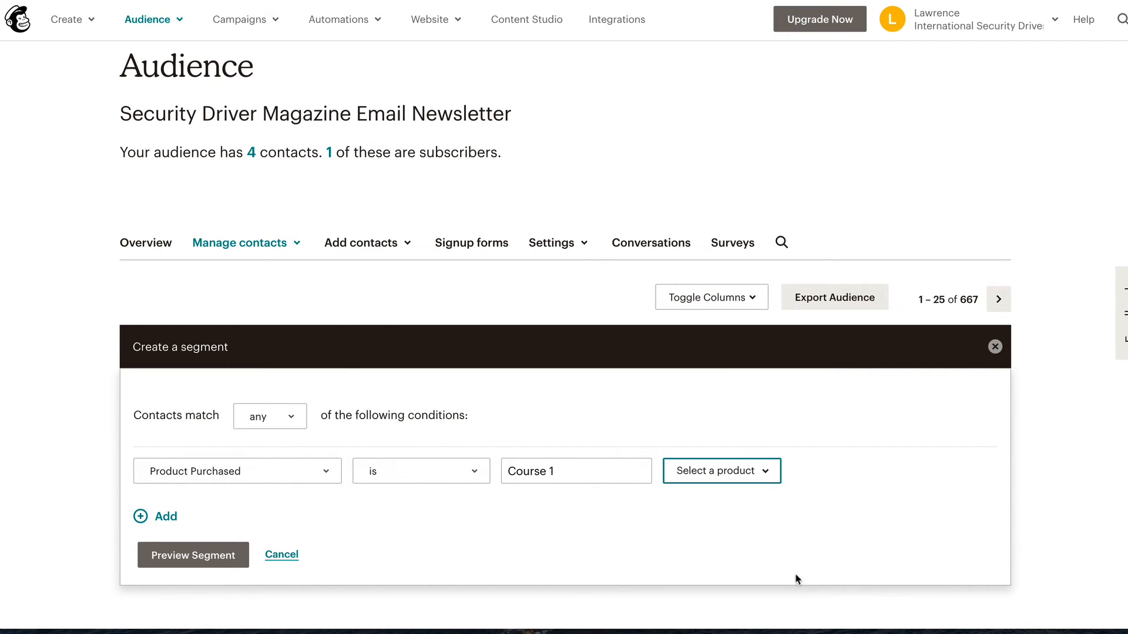
click(199, 556)
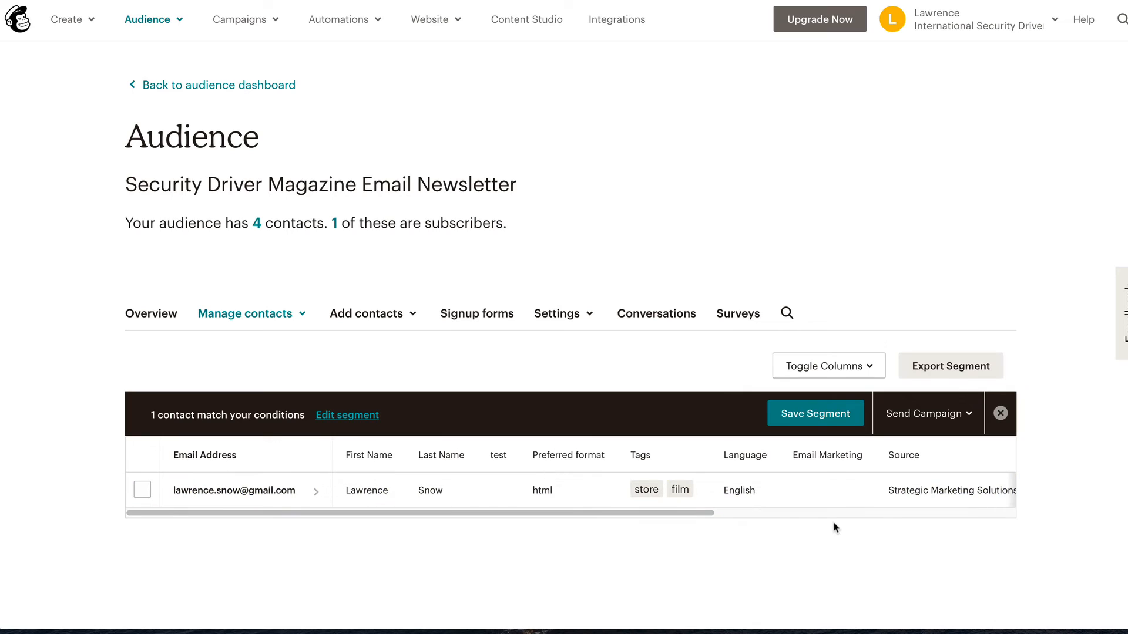
Step: Save the previewed segment under the name "Course 1"
click(799, 412)
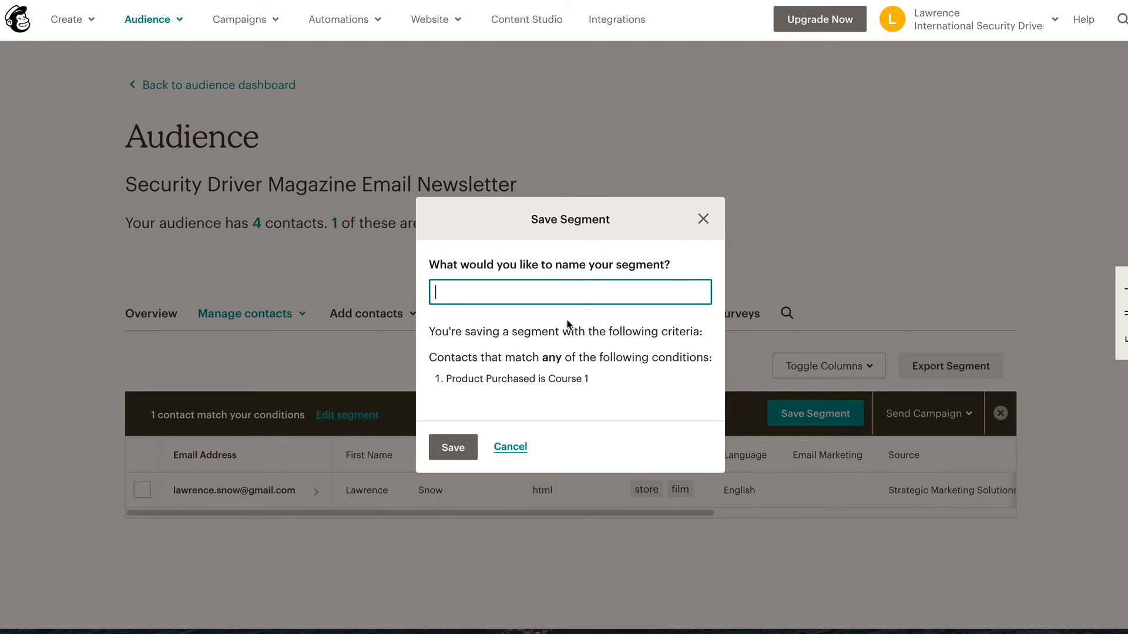
text(Courses)
key(BackSpace)
key(BackSpace)
text(1)
click(457, 454)
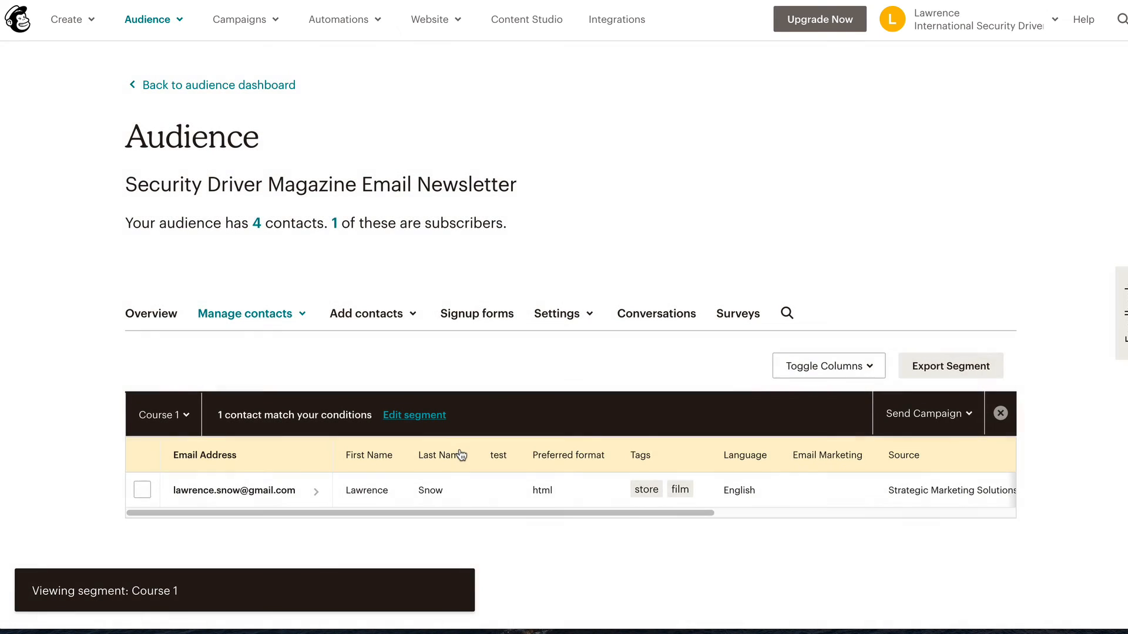